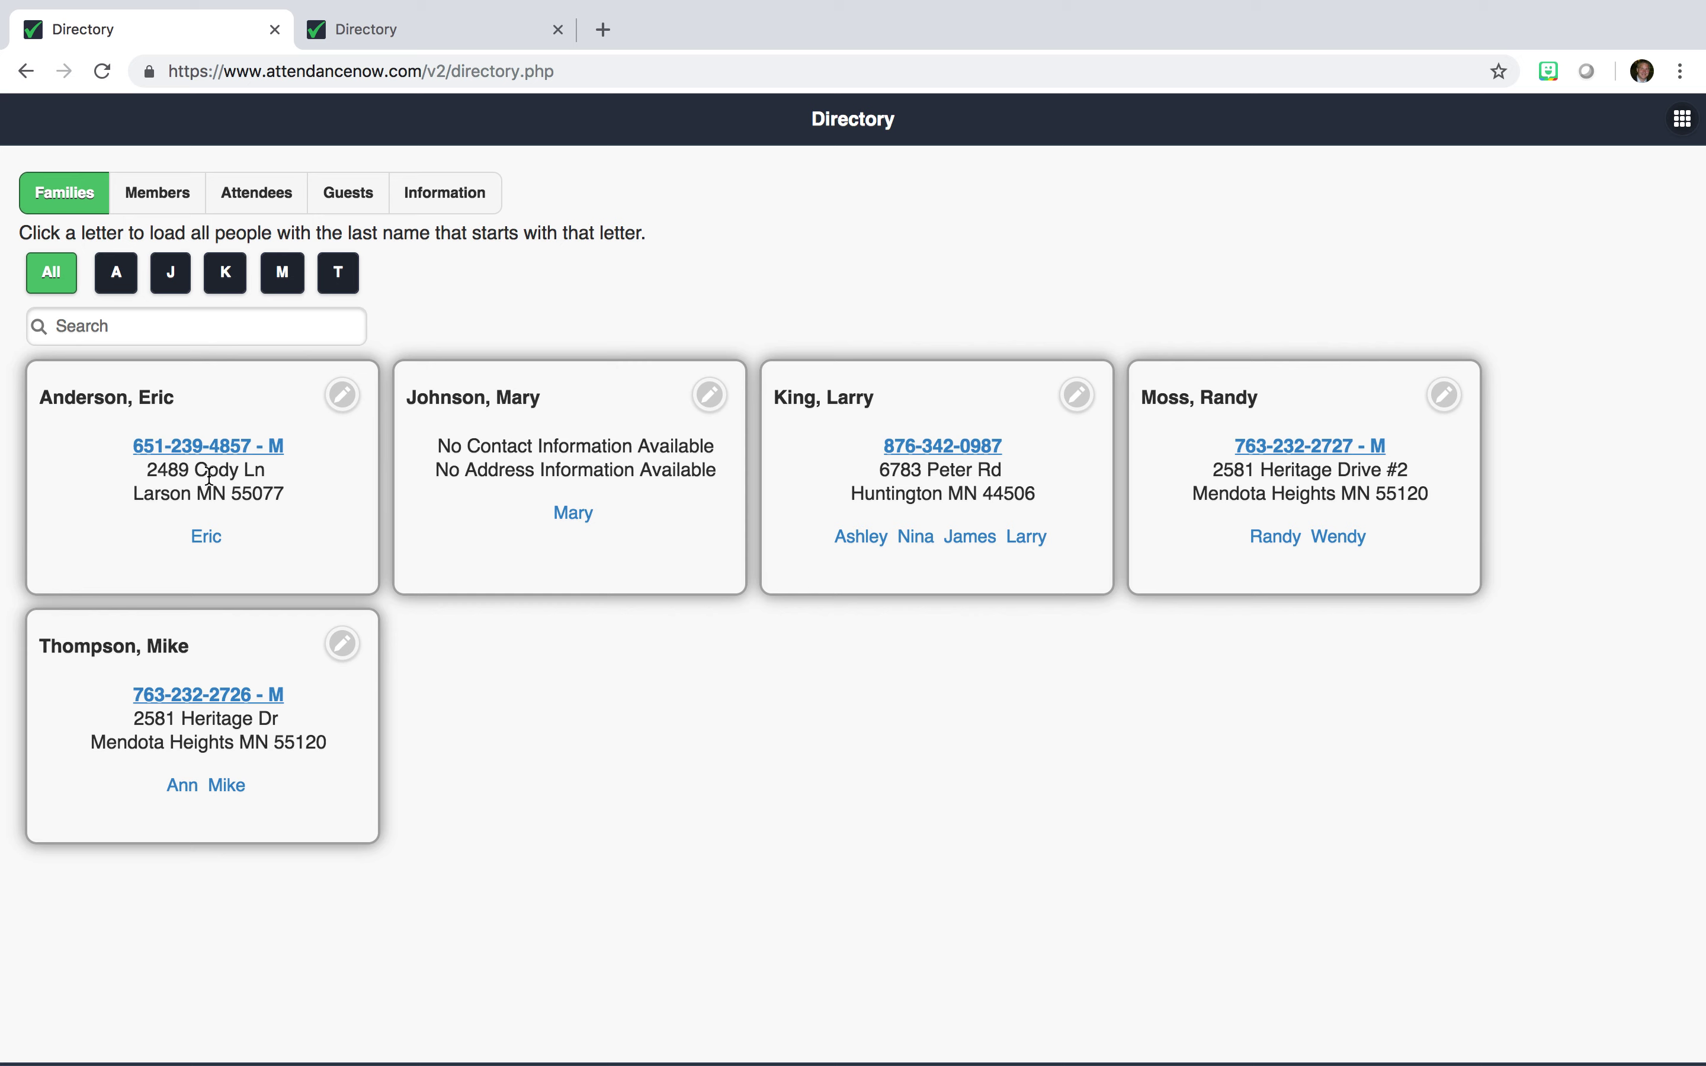
Open the first family's name and address details for editing and close them without saving.
click(343, 396)
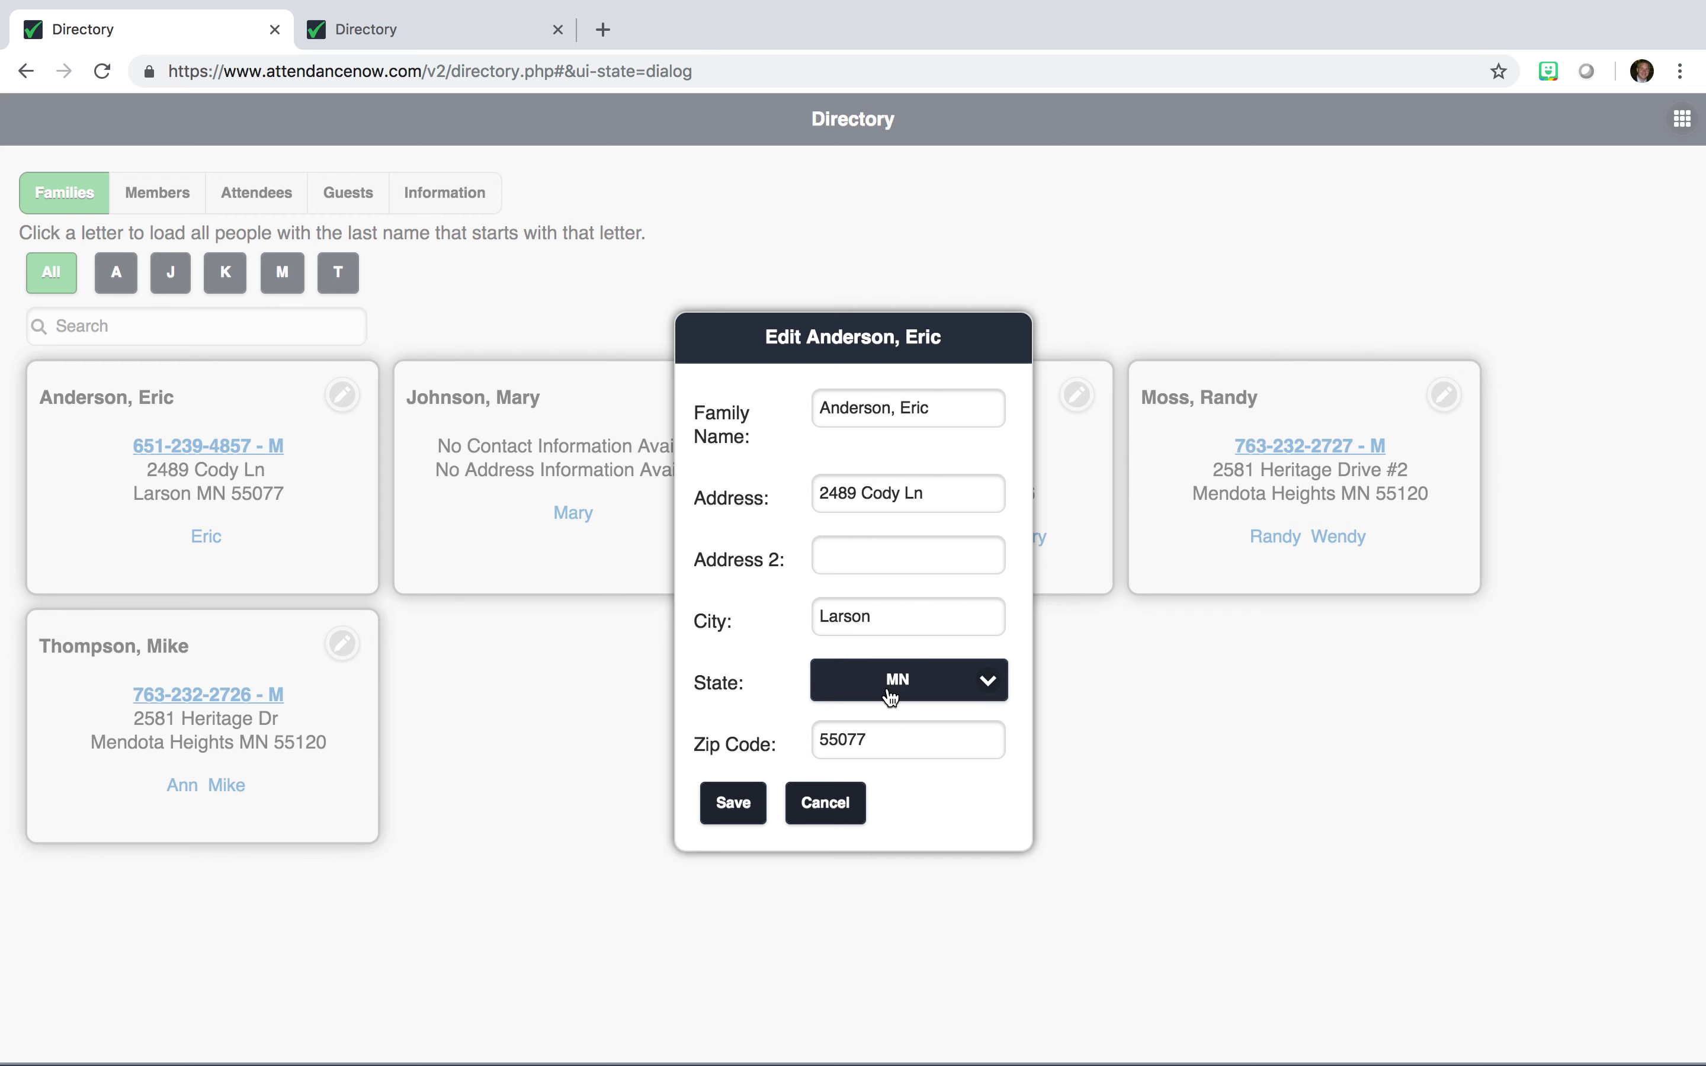
click(838, 803)
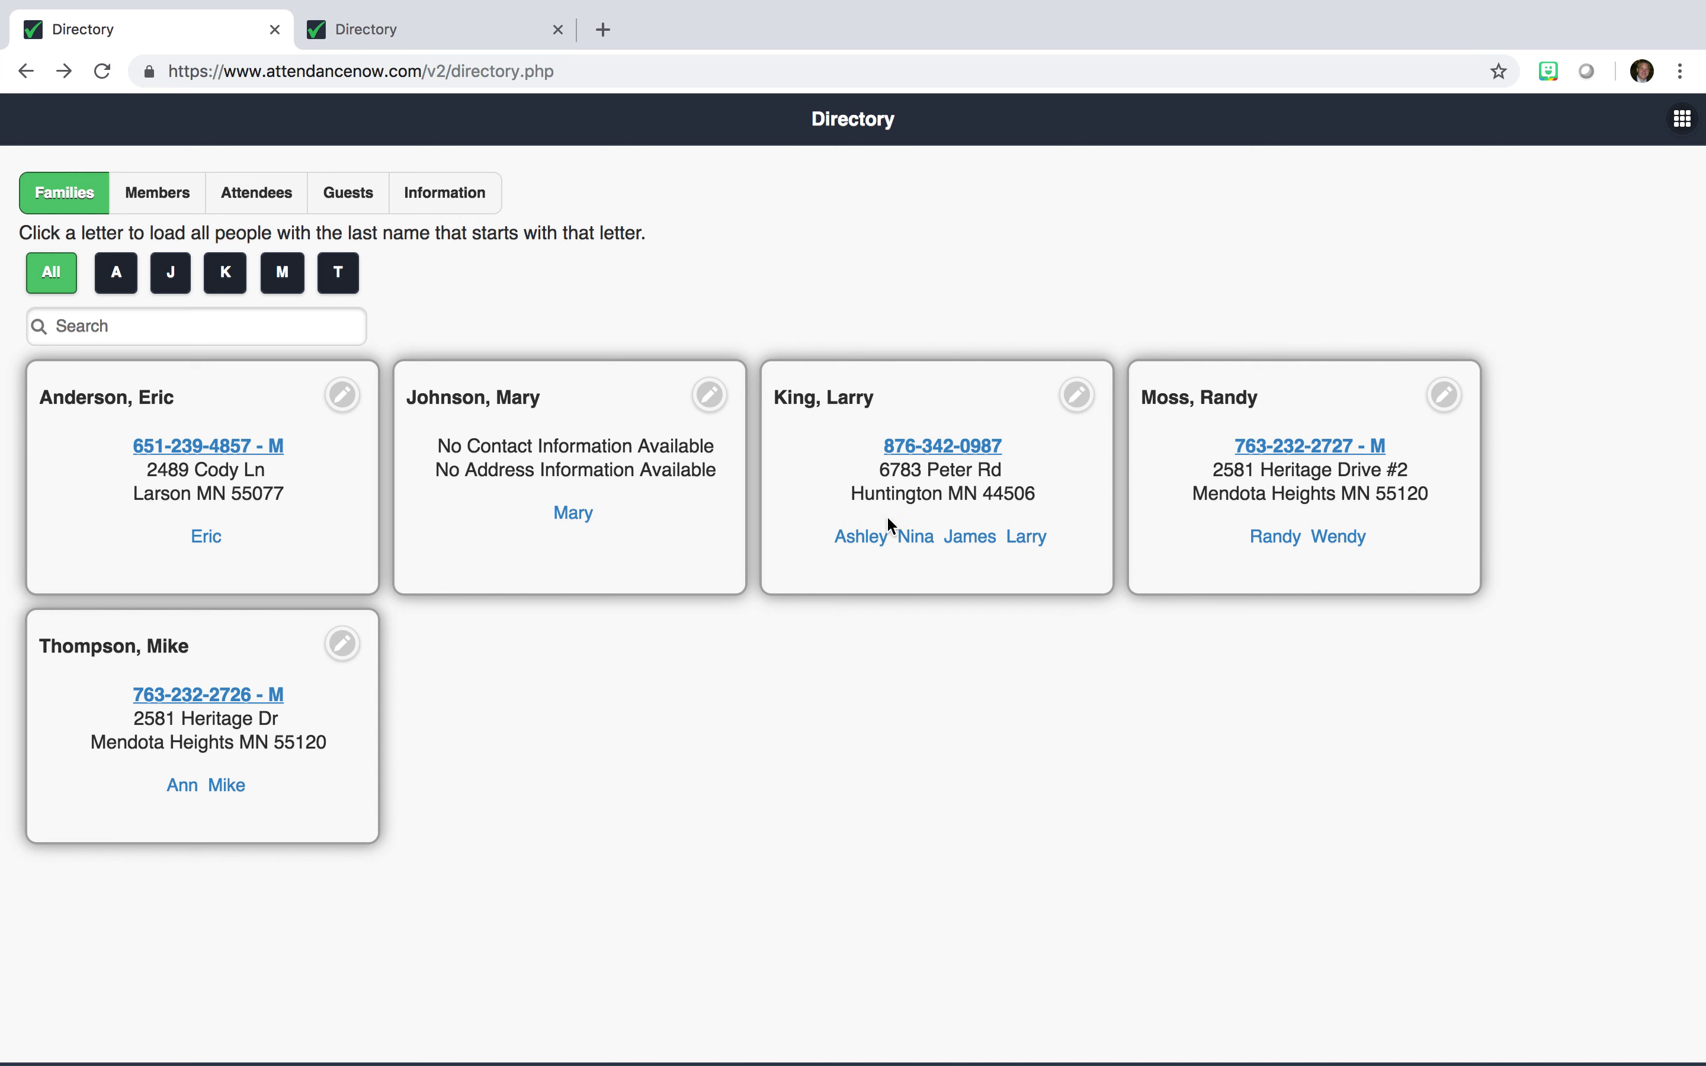
Draft a note for the first member listed on the third family's card and discard it.
click(872, 543)
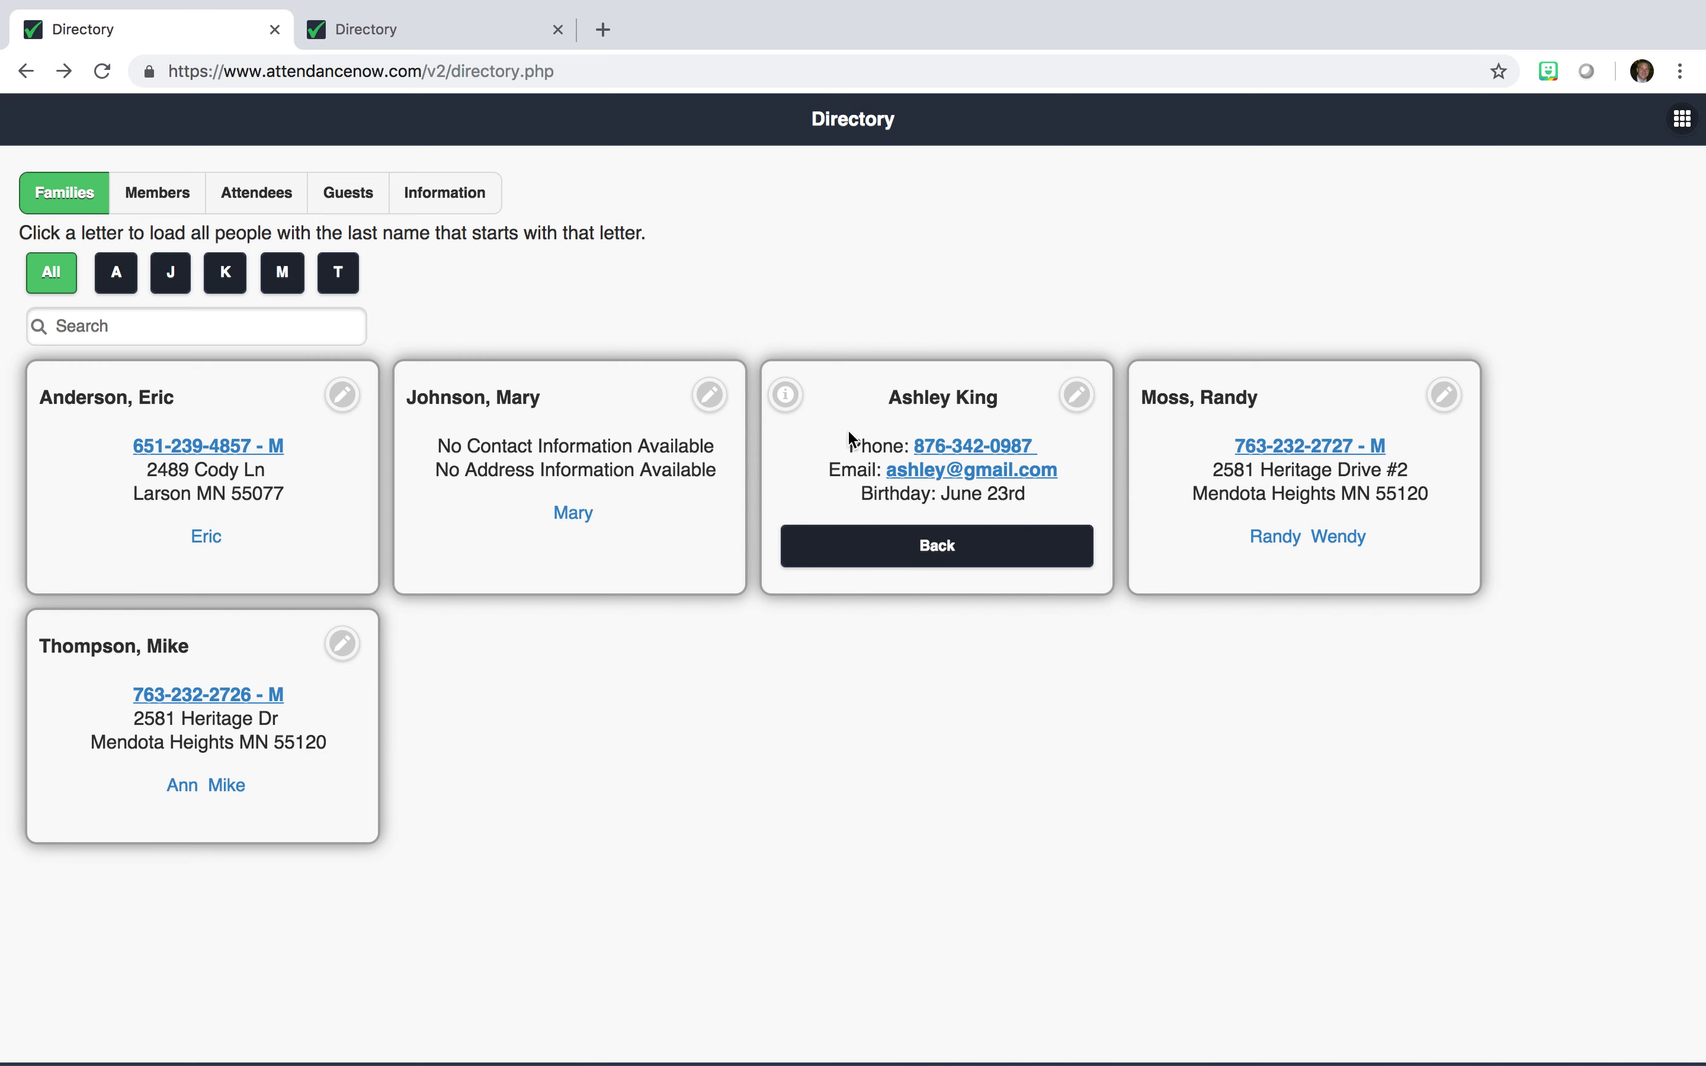
click(793, 396)
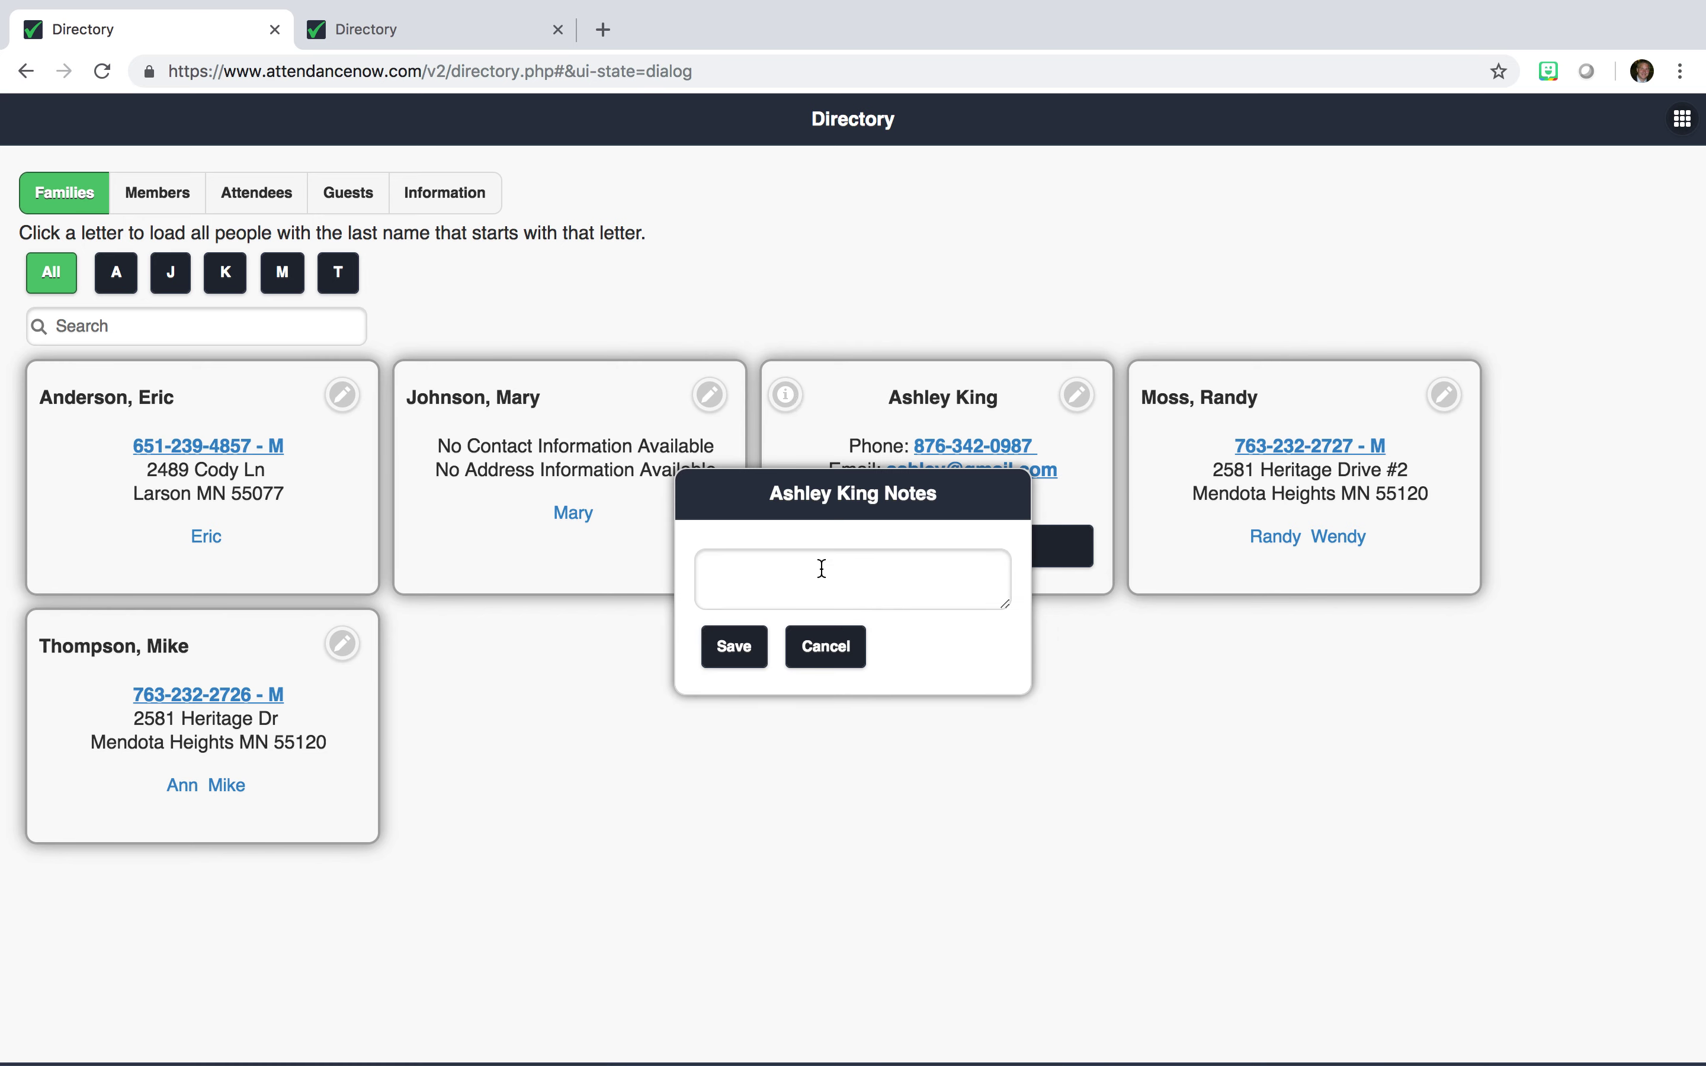
click(830, 601)
text(Notes)
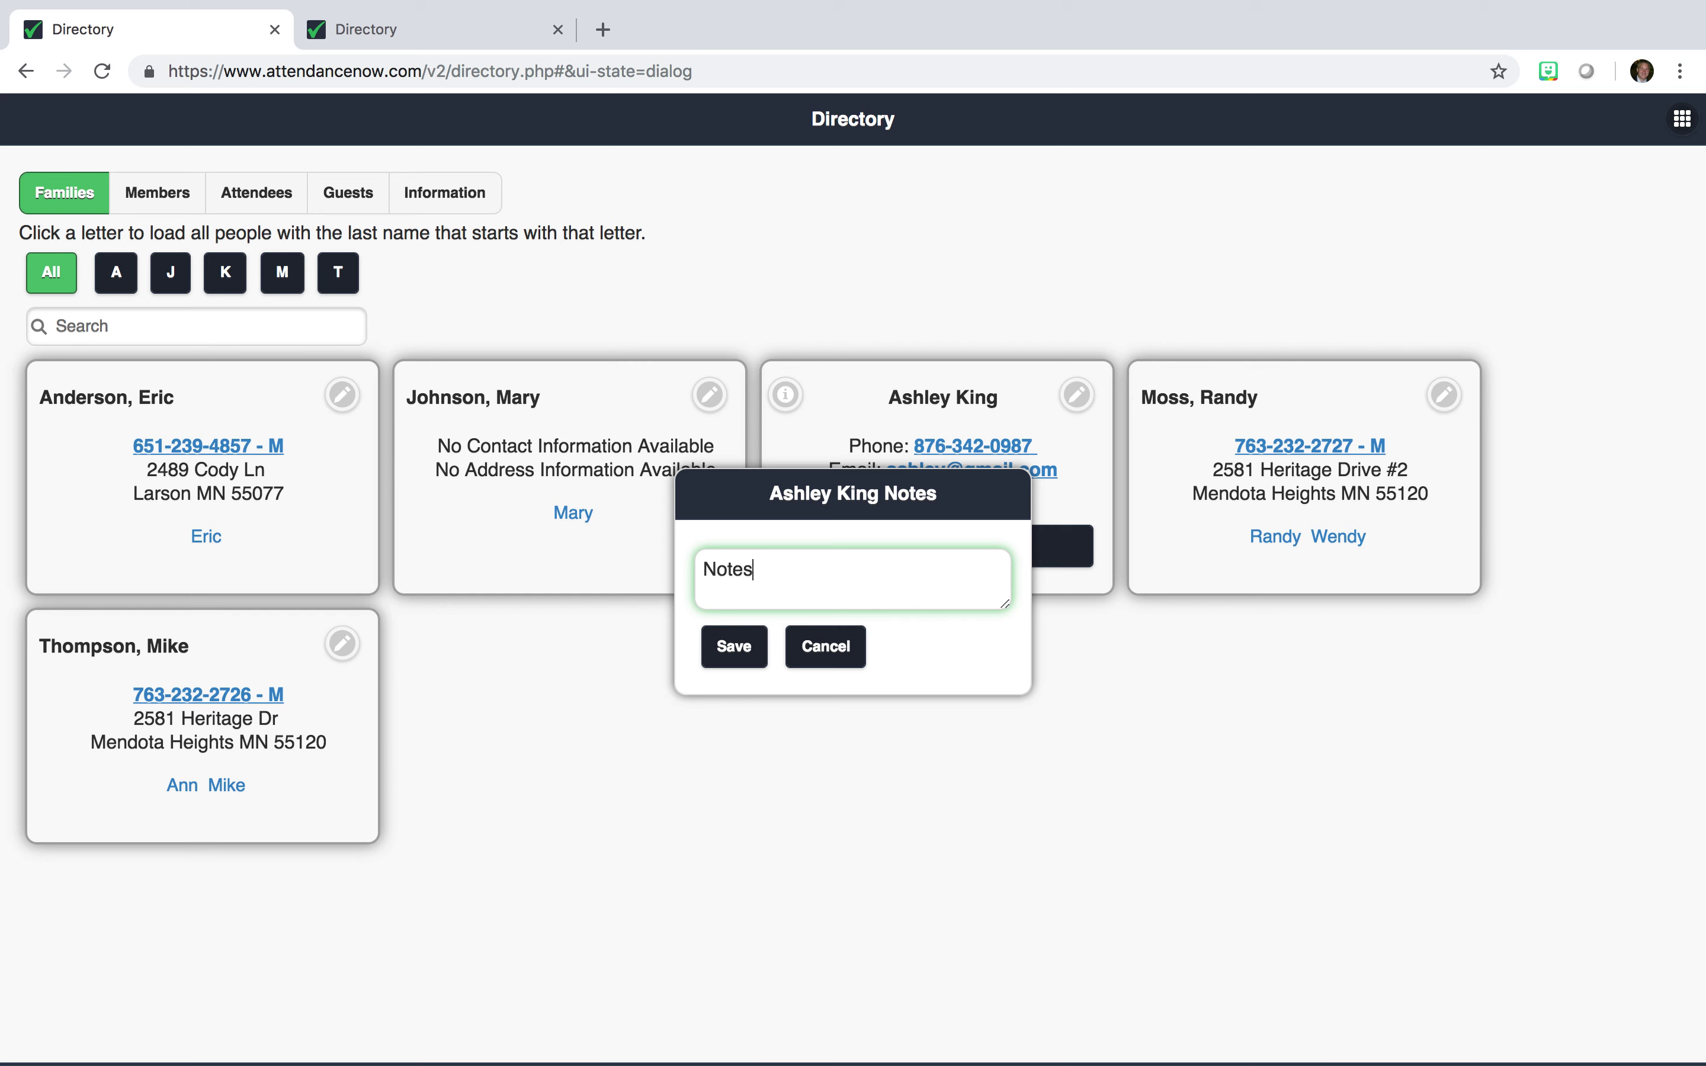
text( Ashley)
click(819, 652)
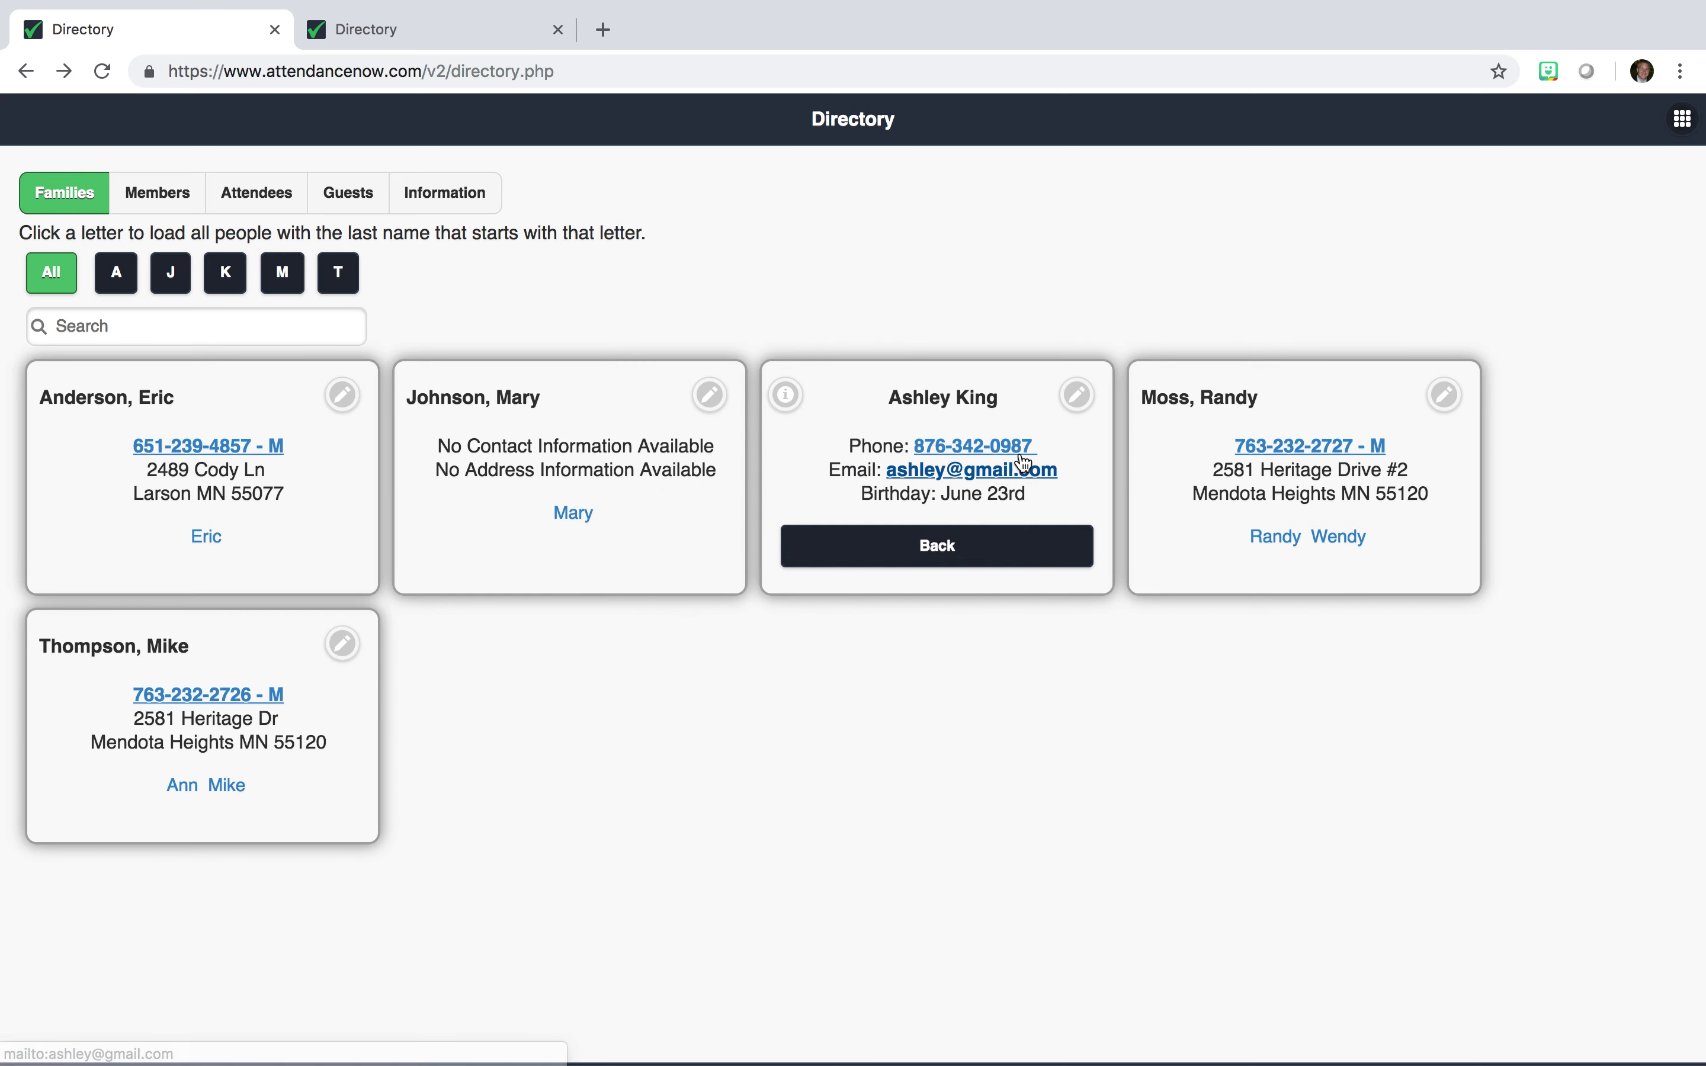
Review the same member's editable profile details, leave them unsaved and return to the family card.
click(1079, 396)
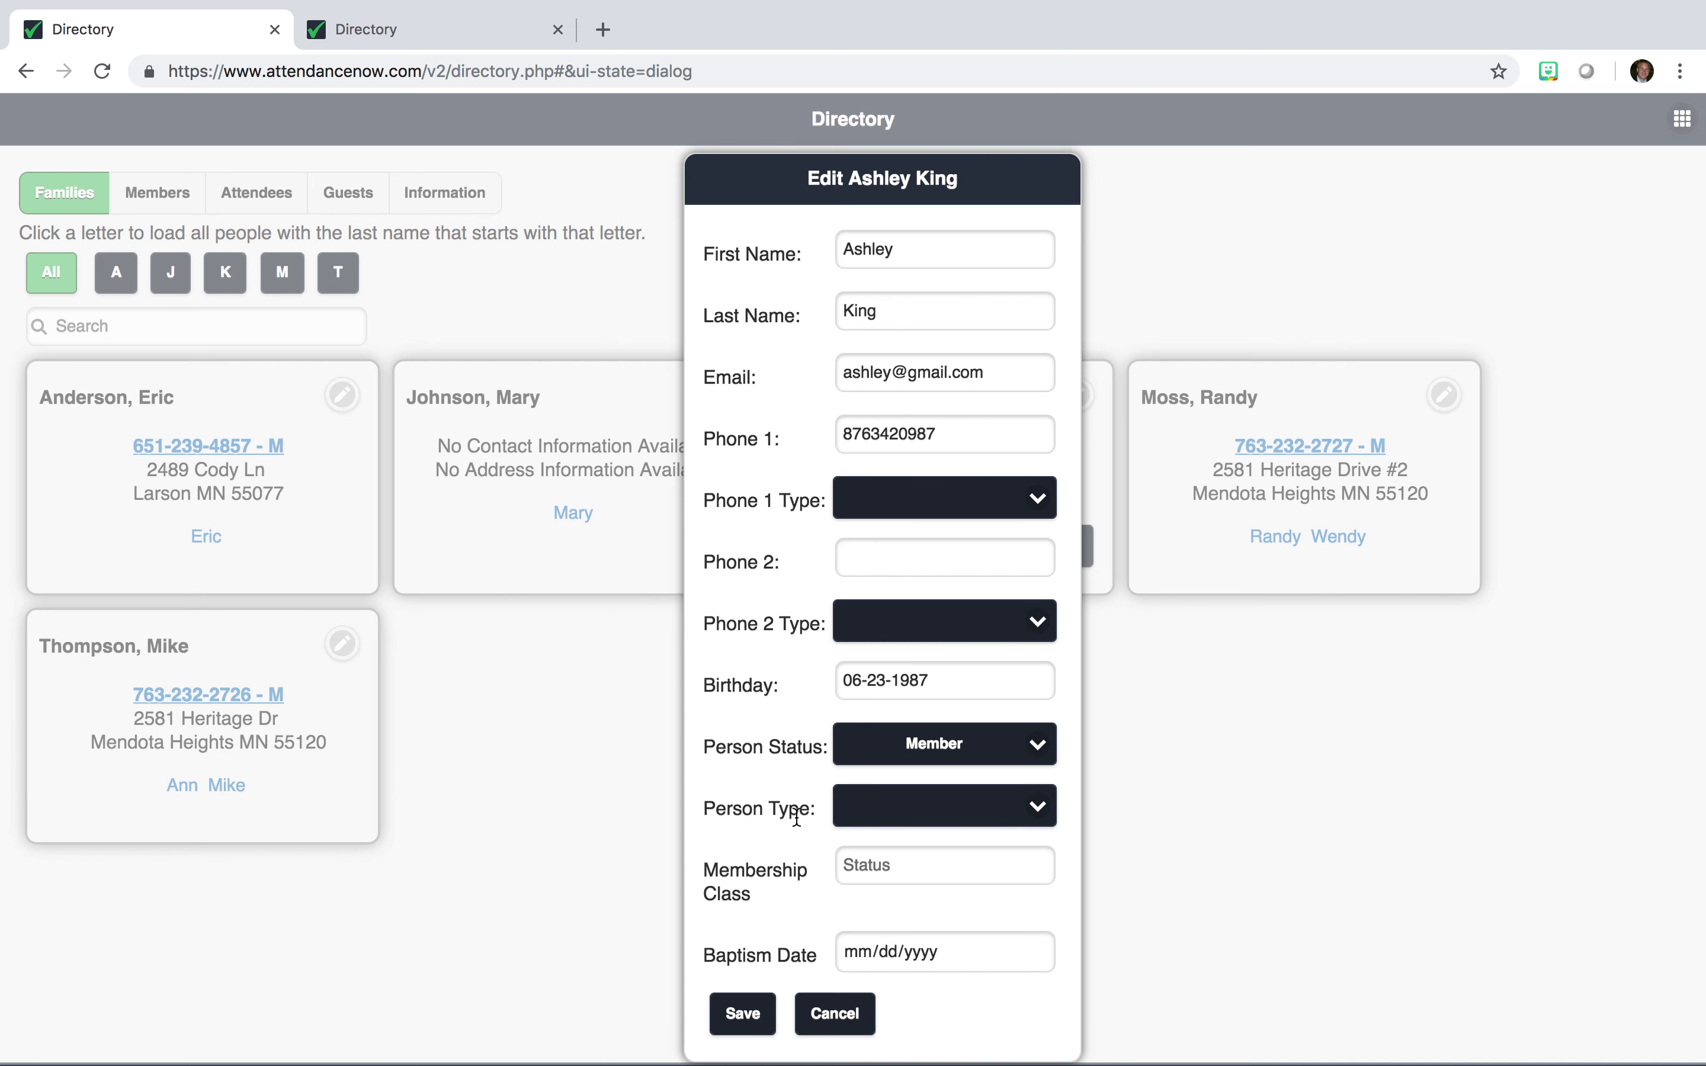
click(815, 1017)
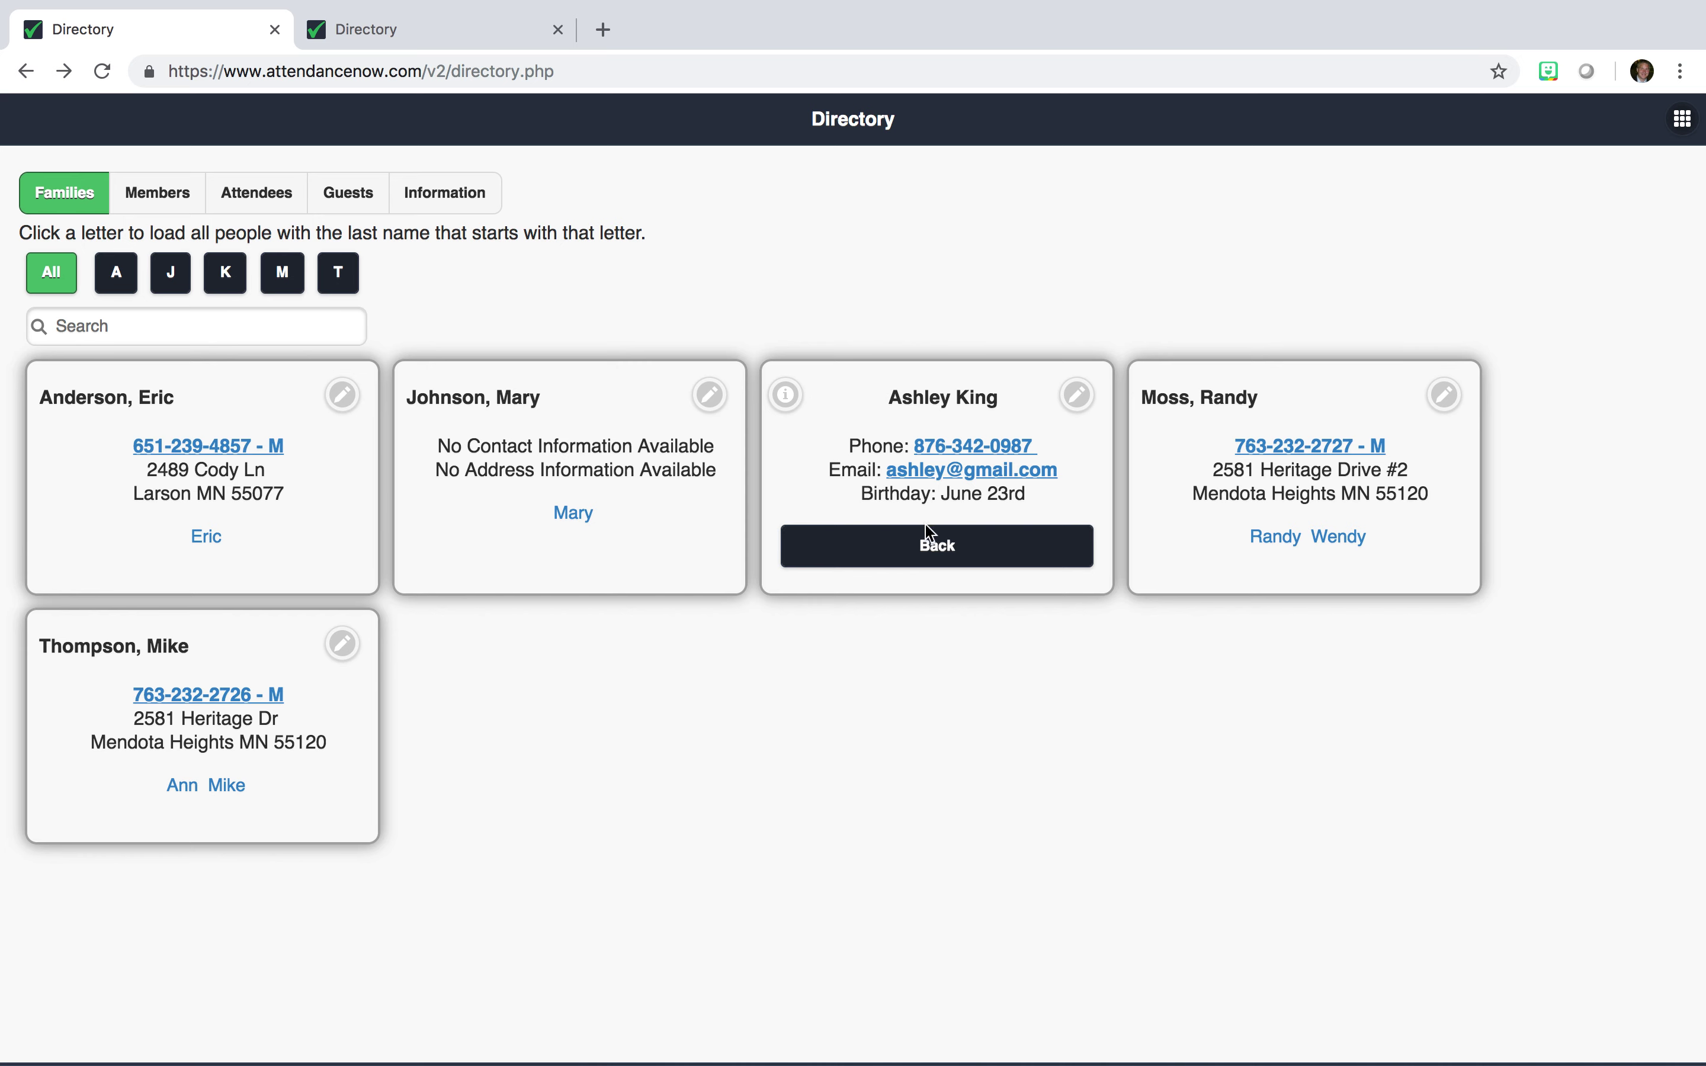
click(923, 546)
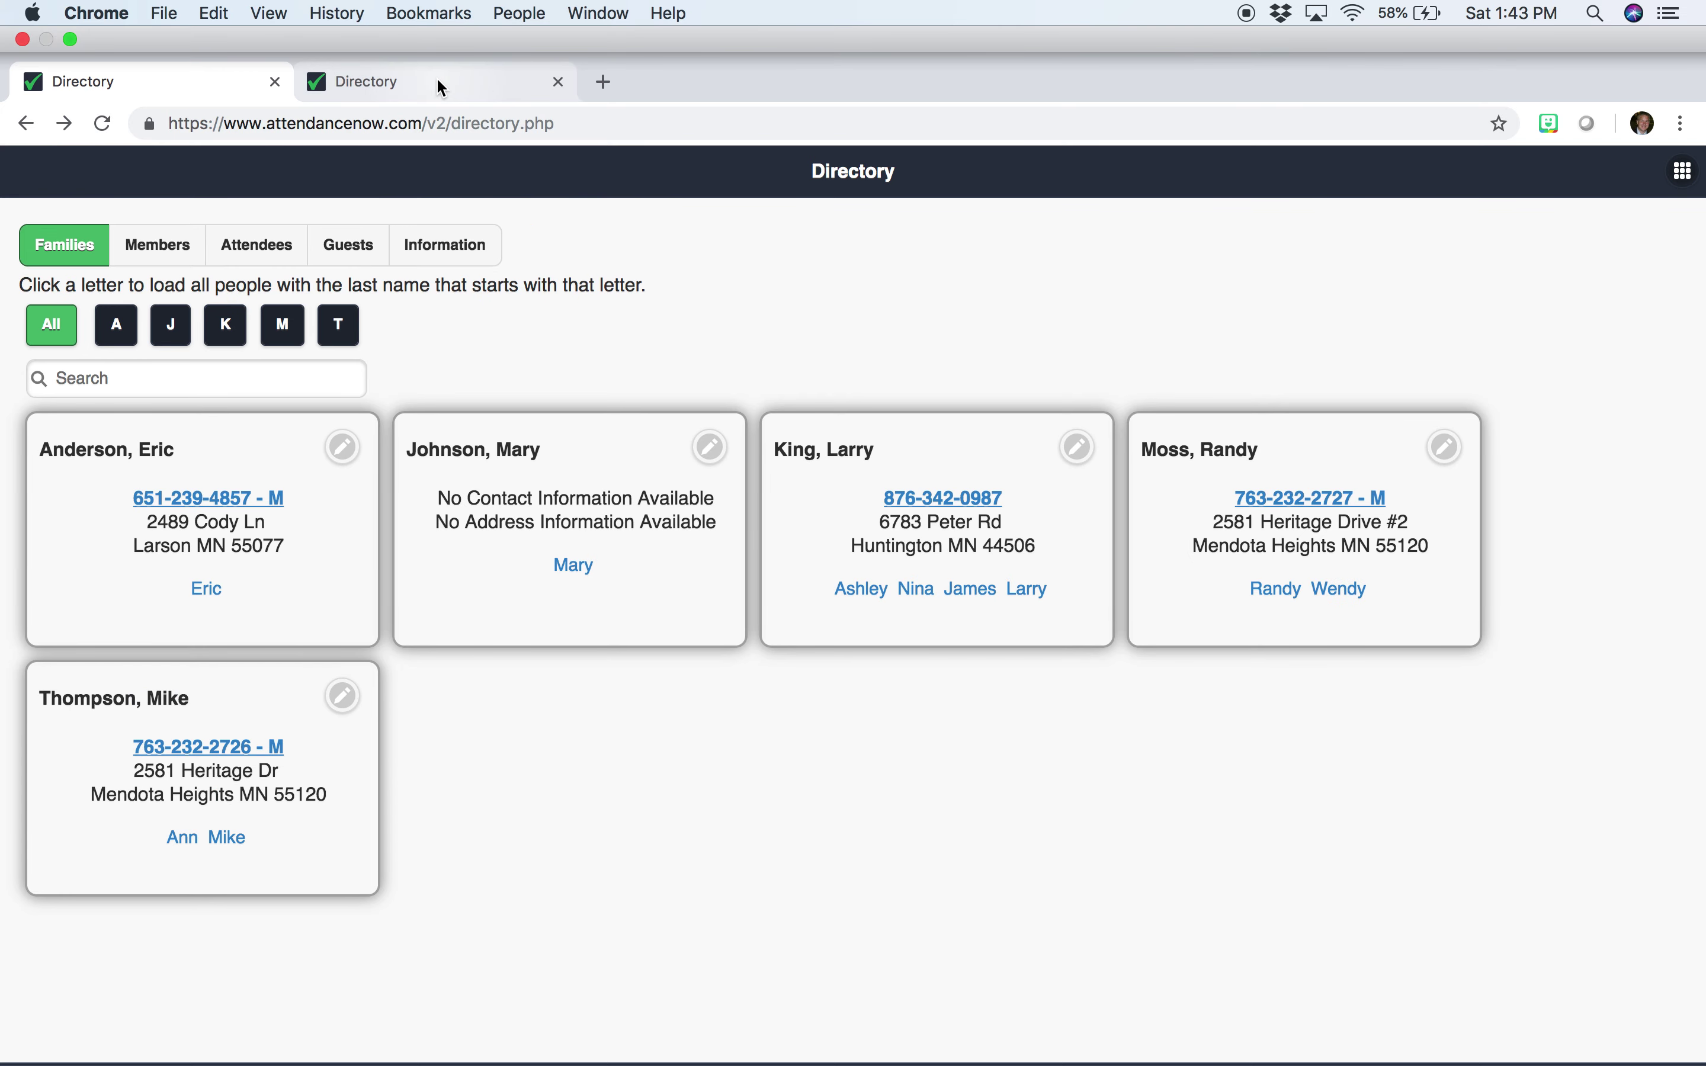
Switch to the view-only directory and view the contact details of two members of the second family.
click(435, 80)
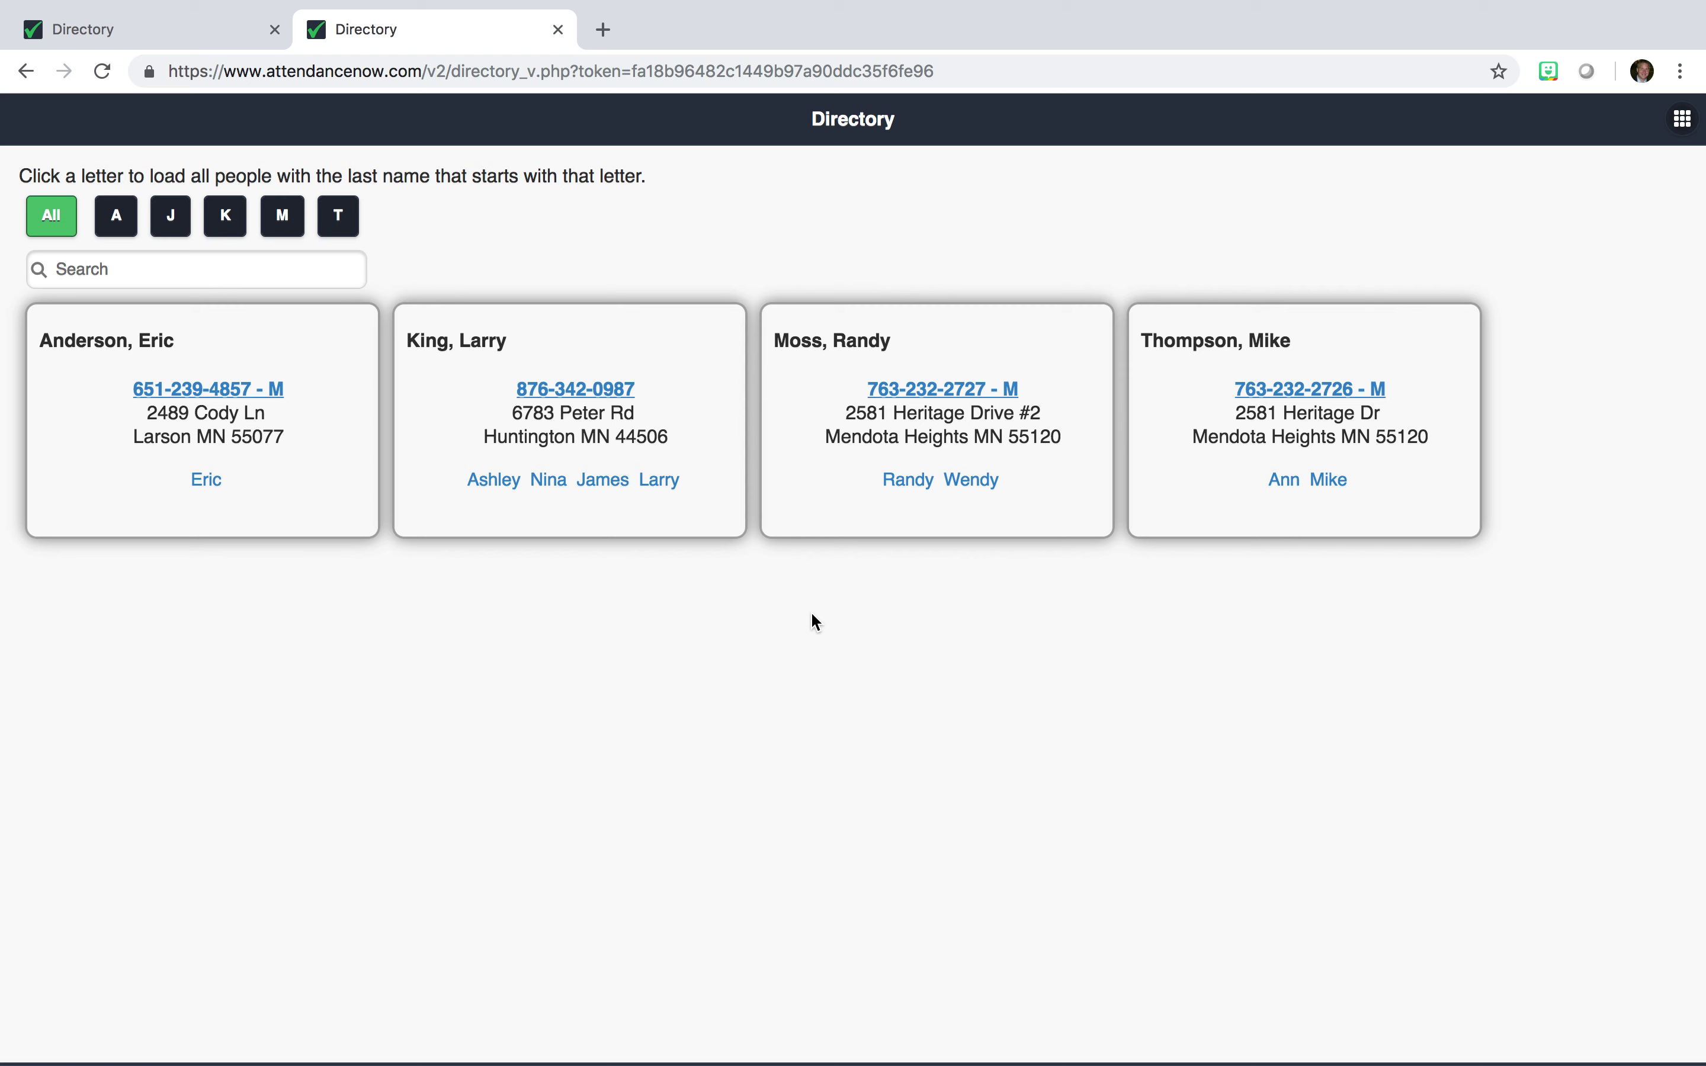
click(600, 485)
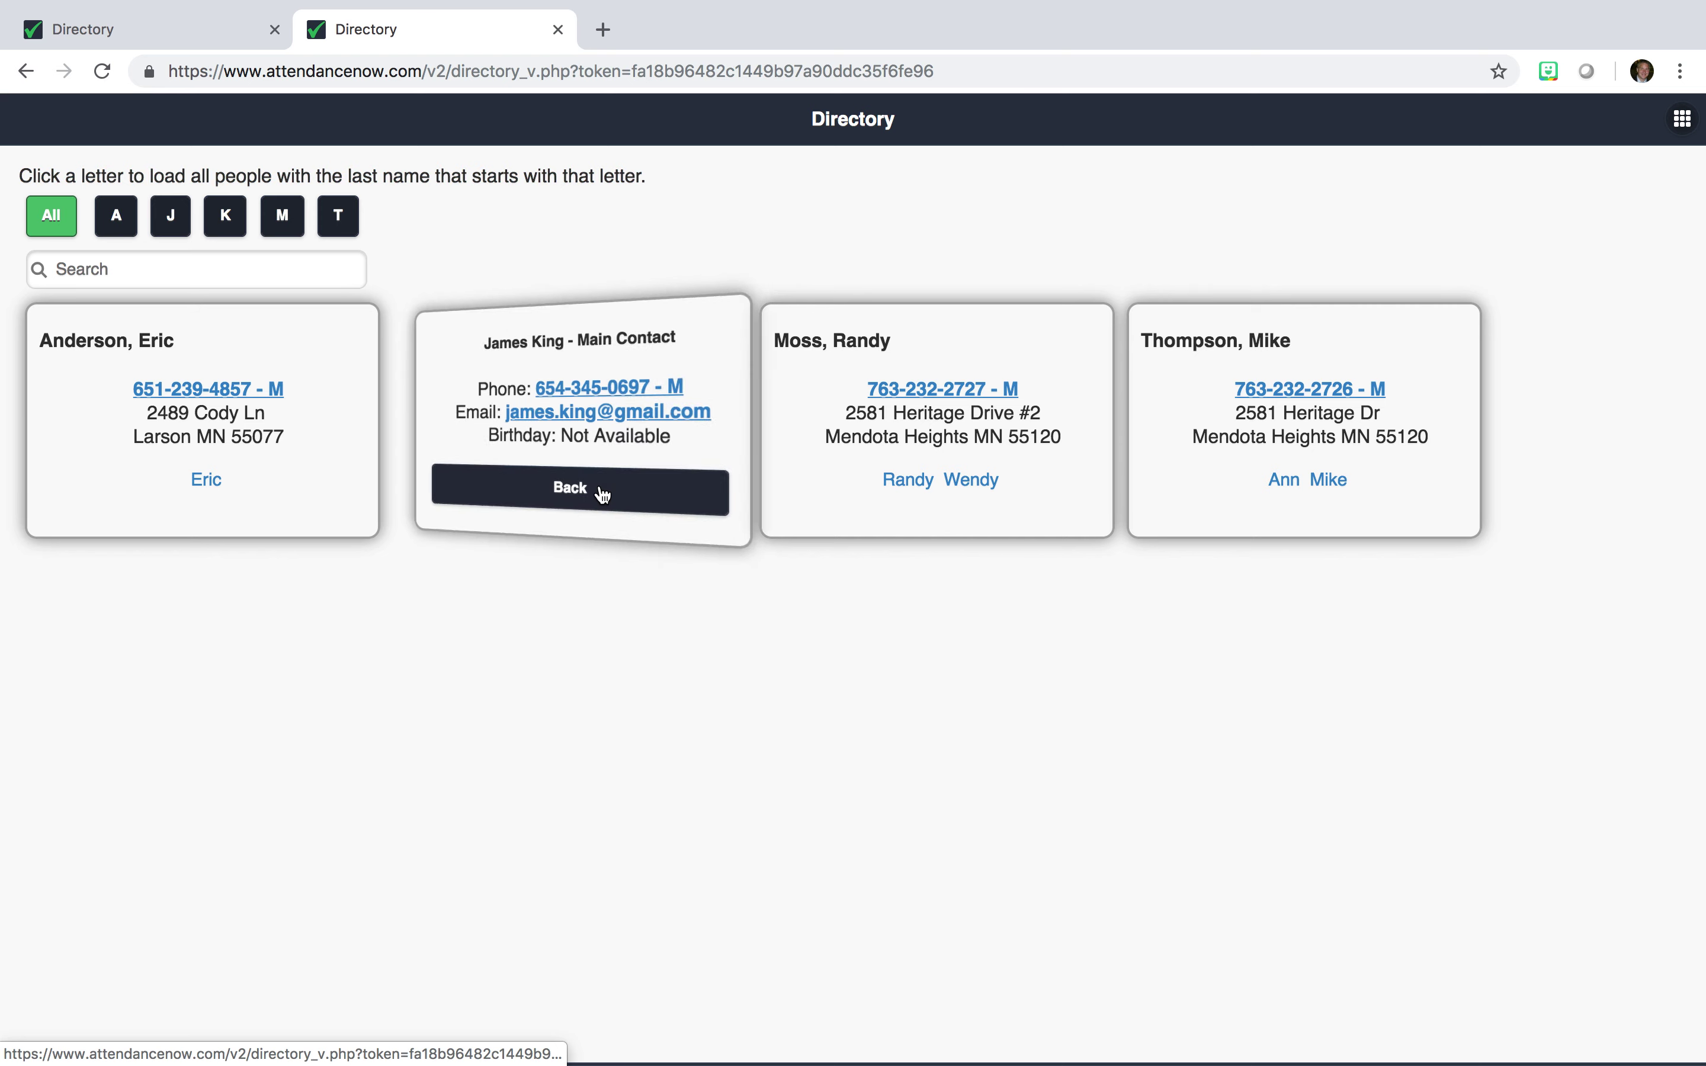
click(582, 503)
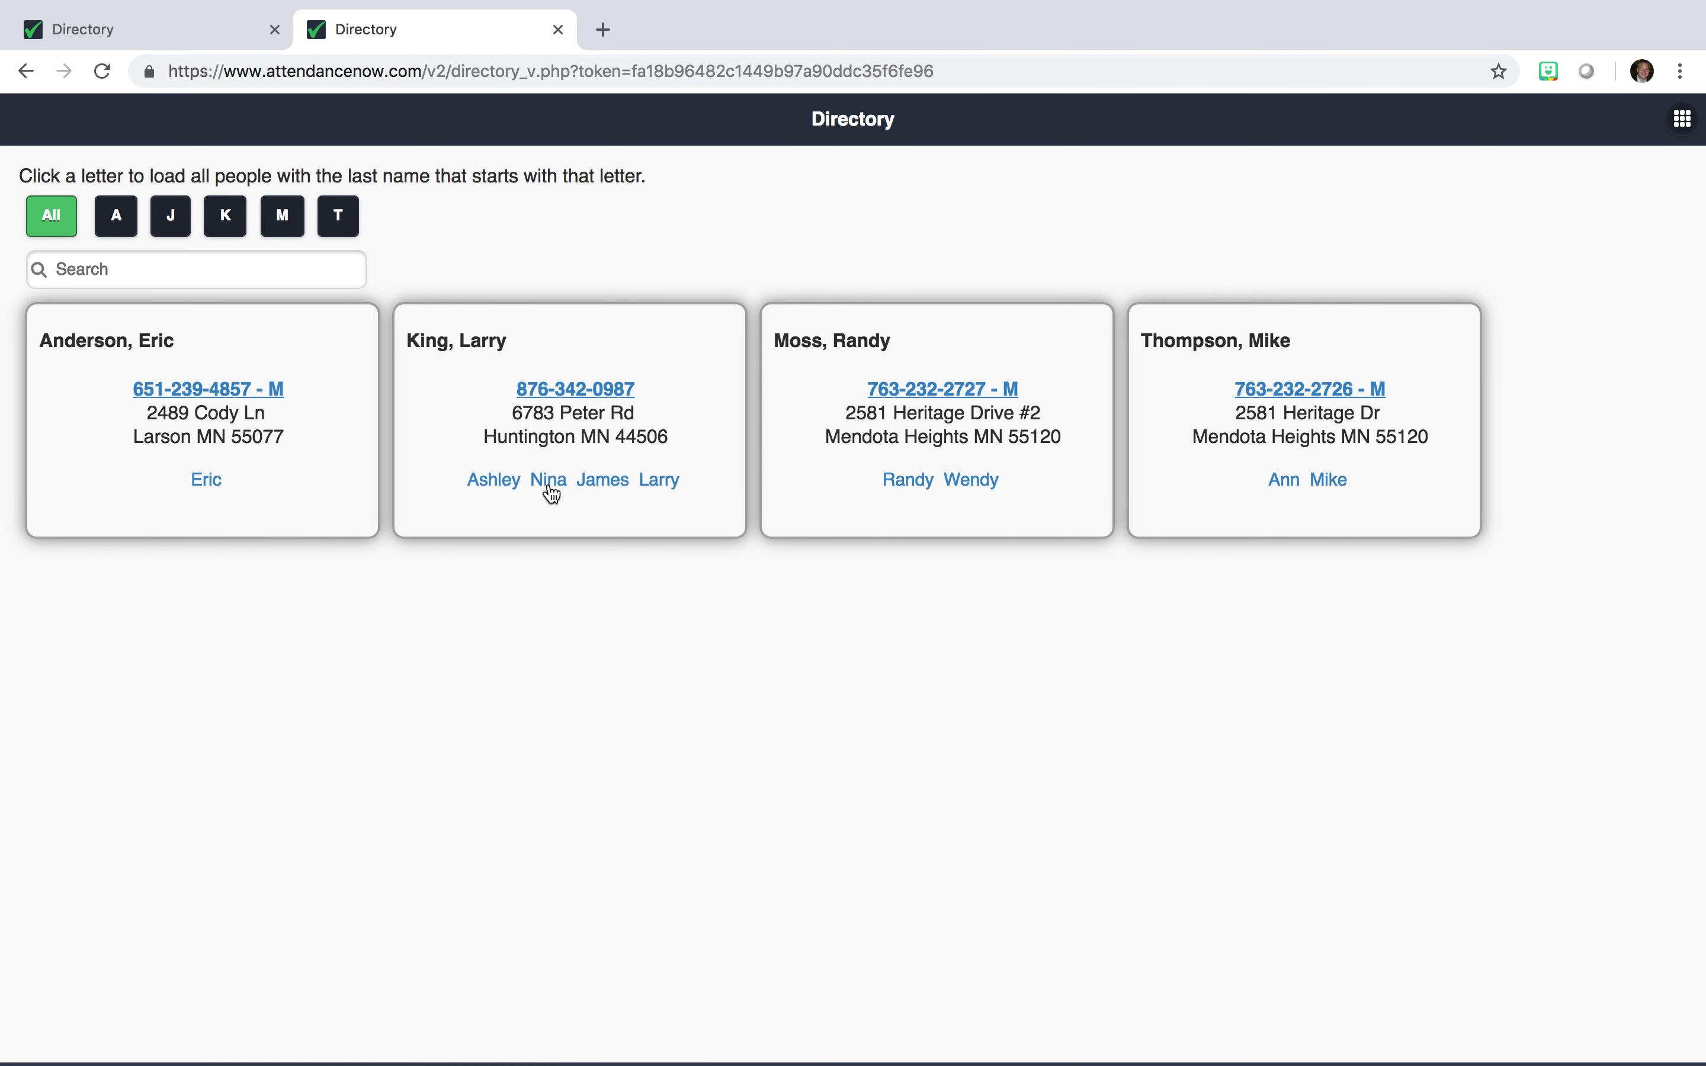
click(551, 492)
click(557, 492)
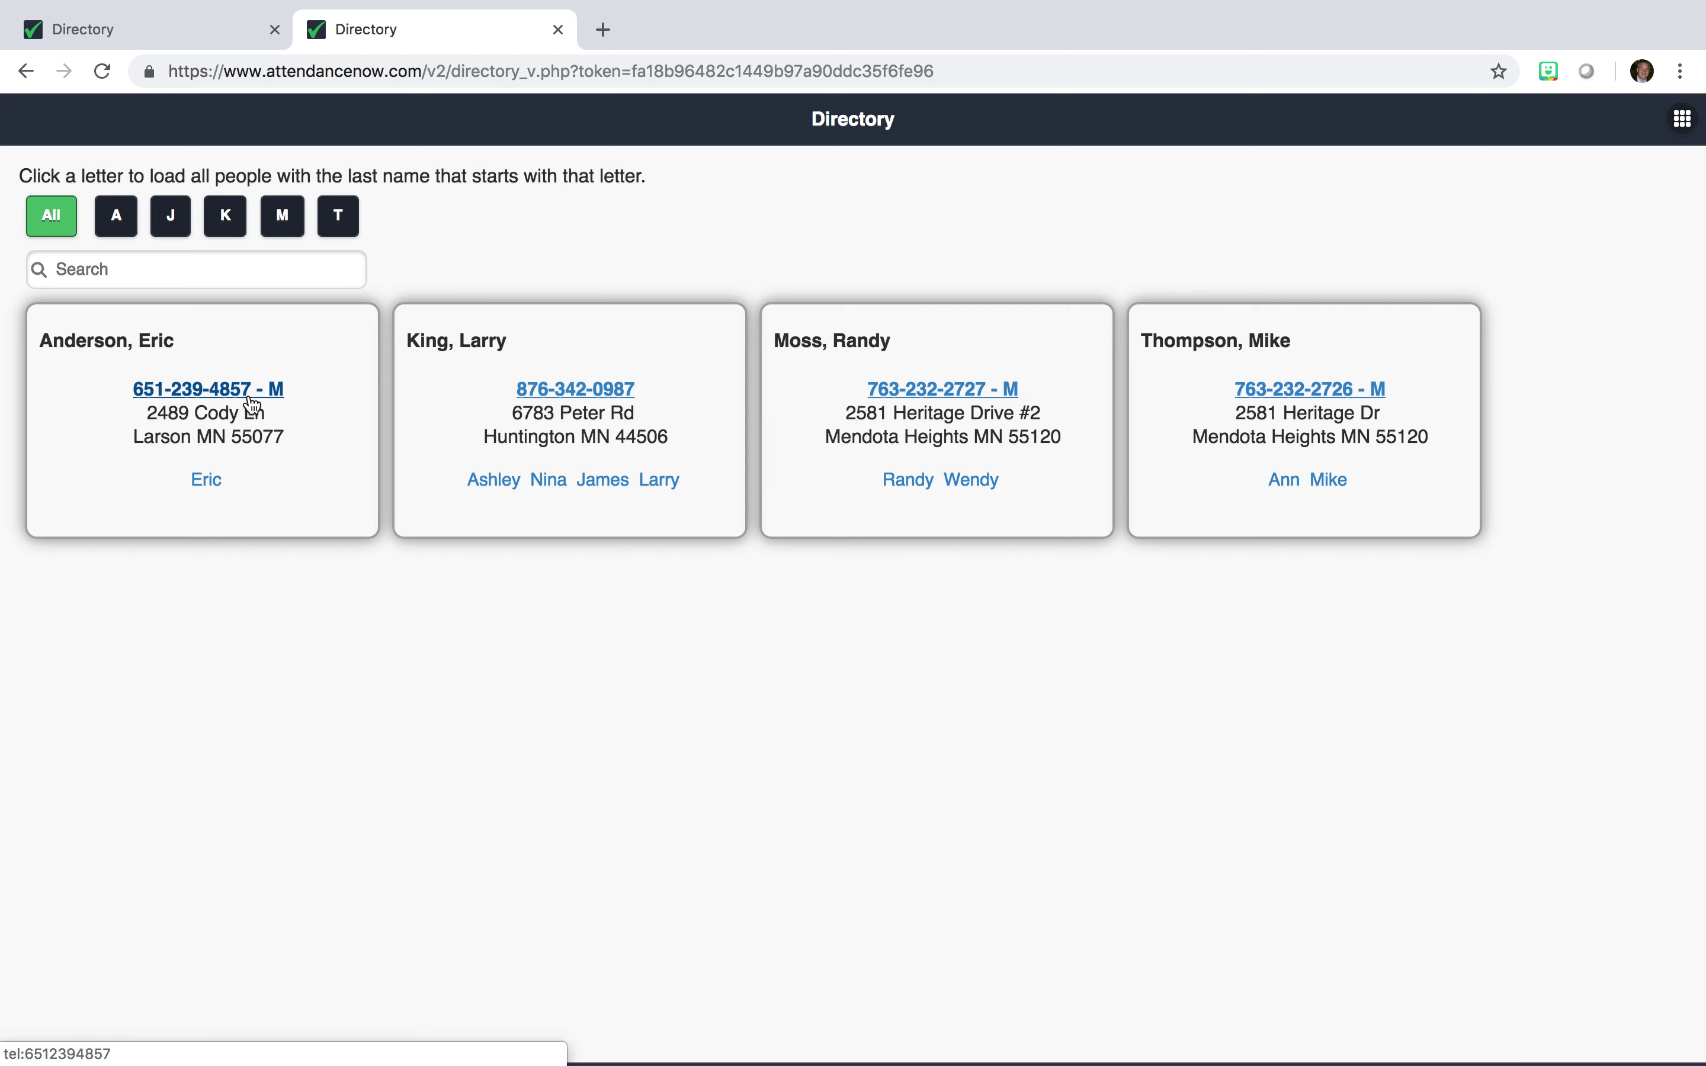
Return to the editable directory, view the first member's details on the third family's card and close them.
click(232, 35)
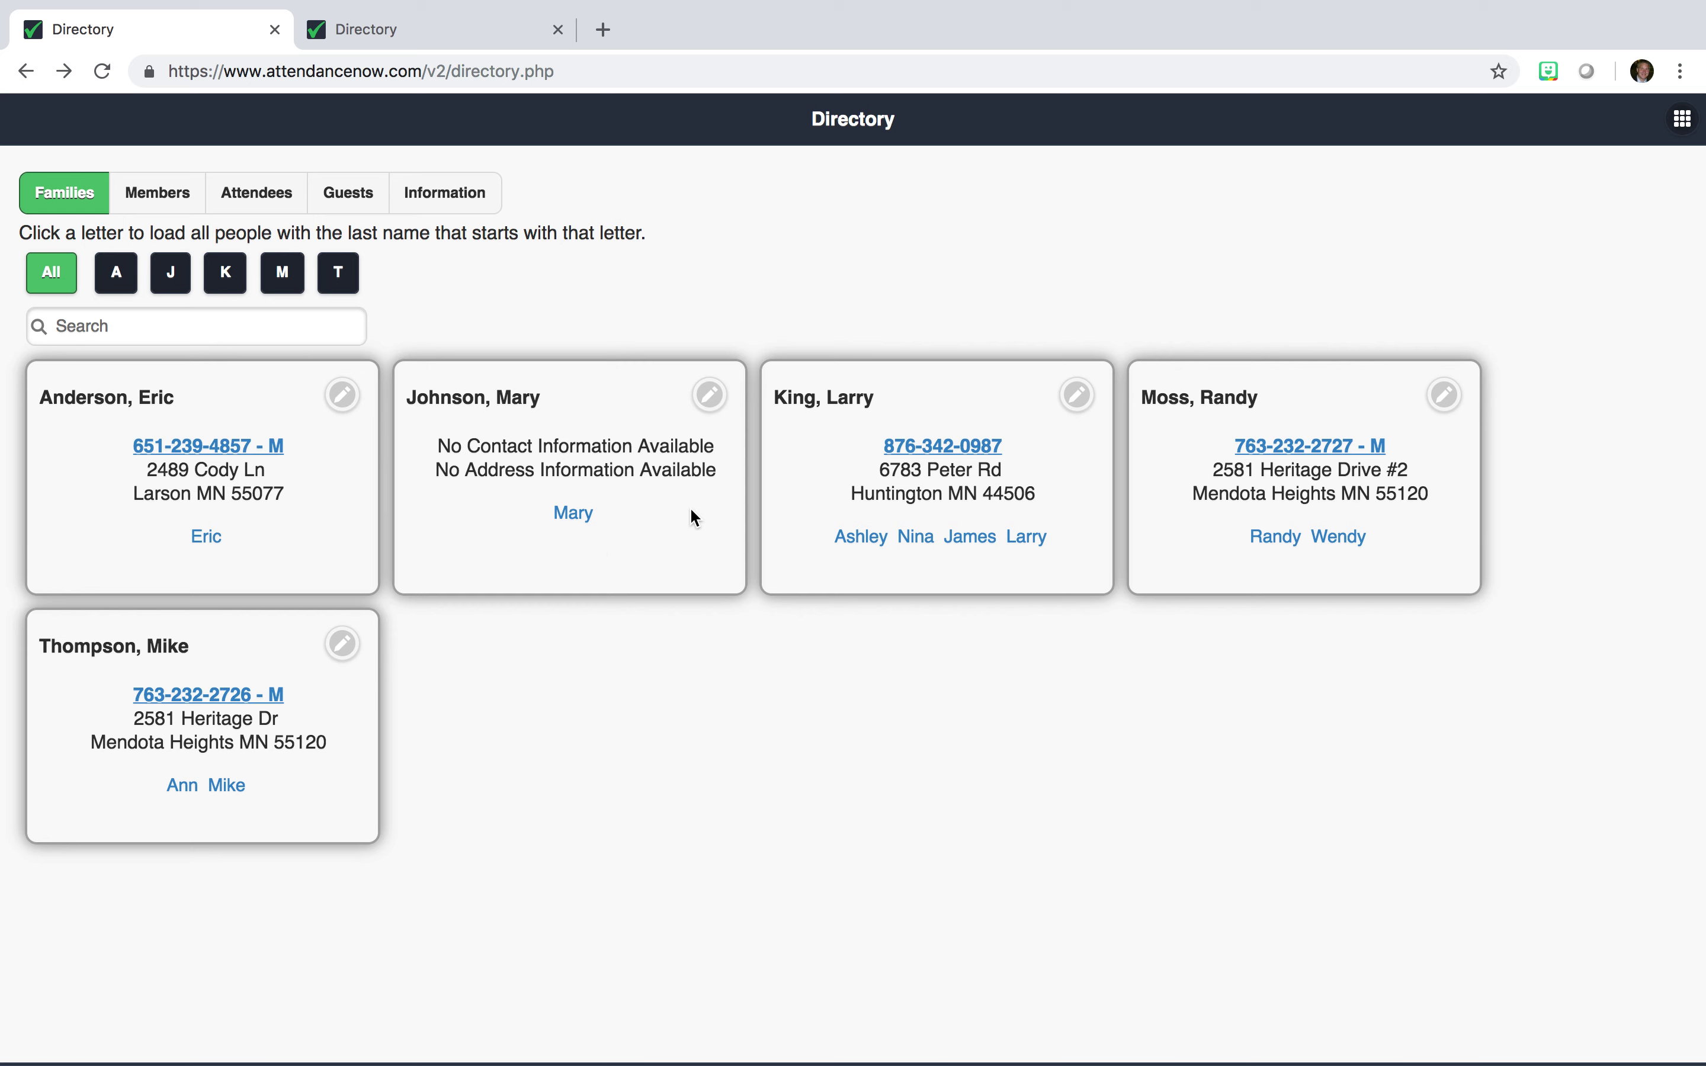
click(885, 545)
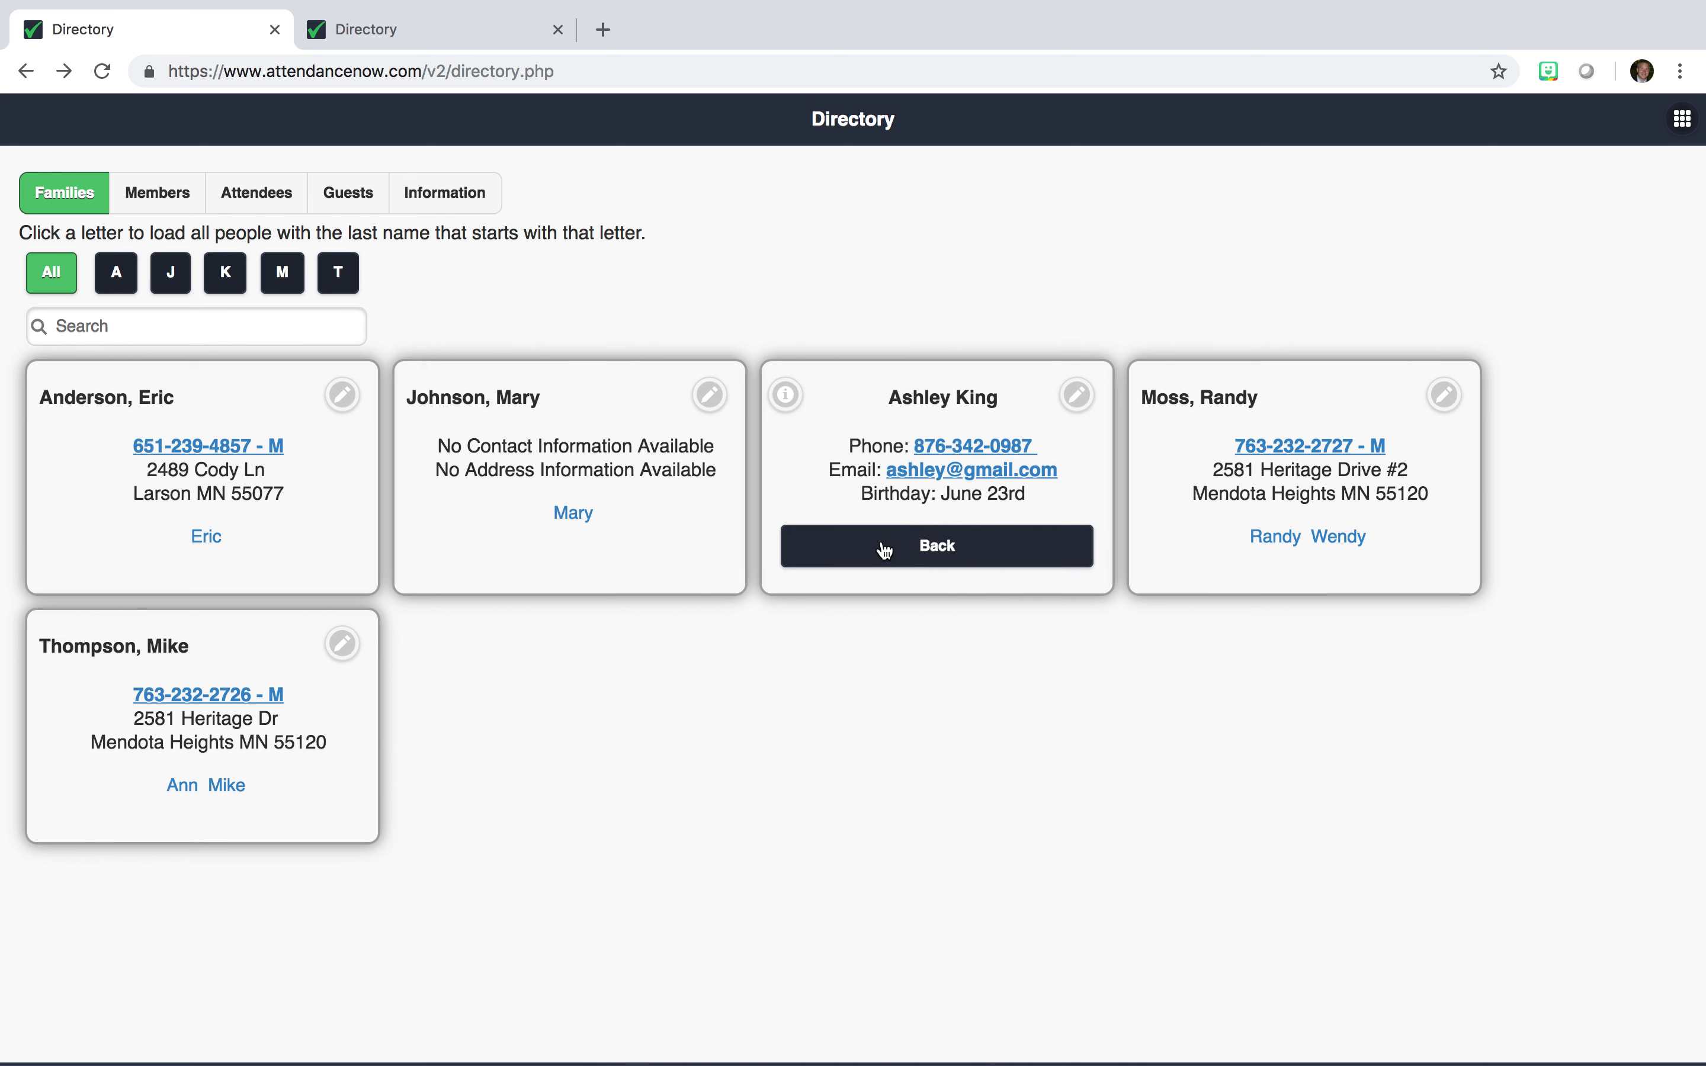
click(885, 550)
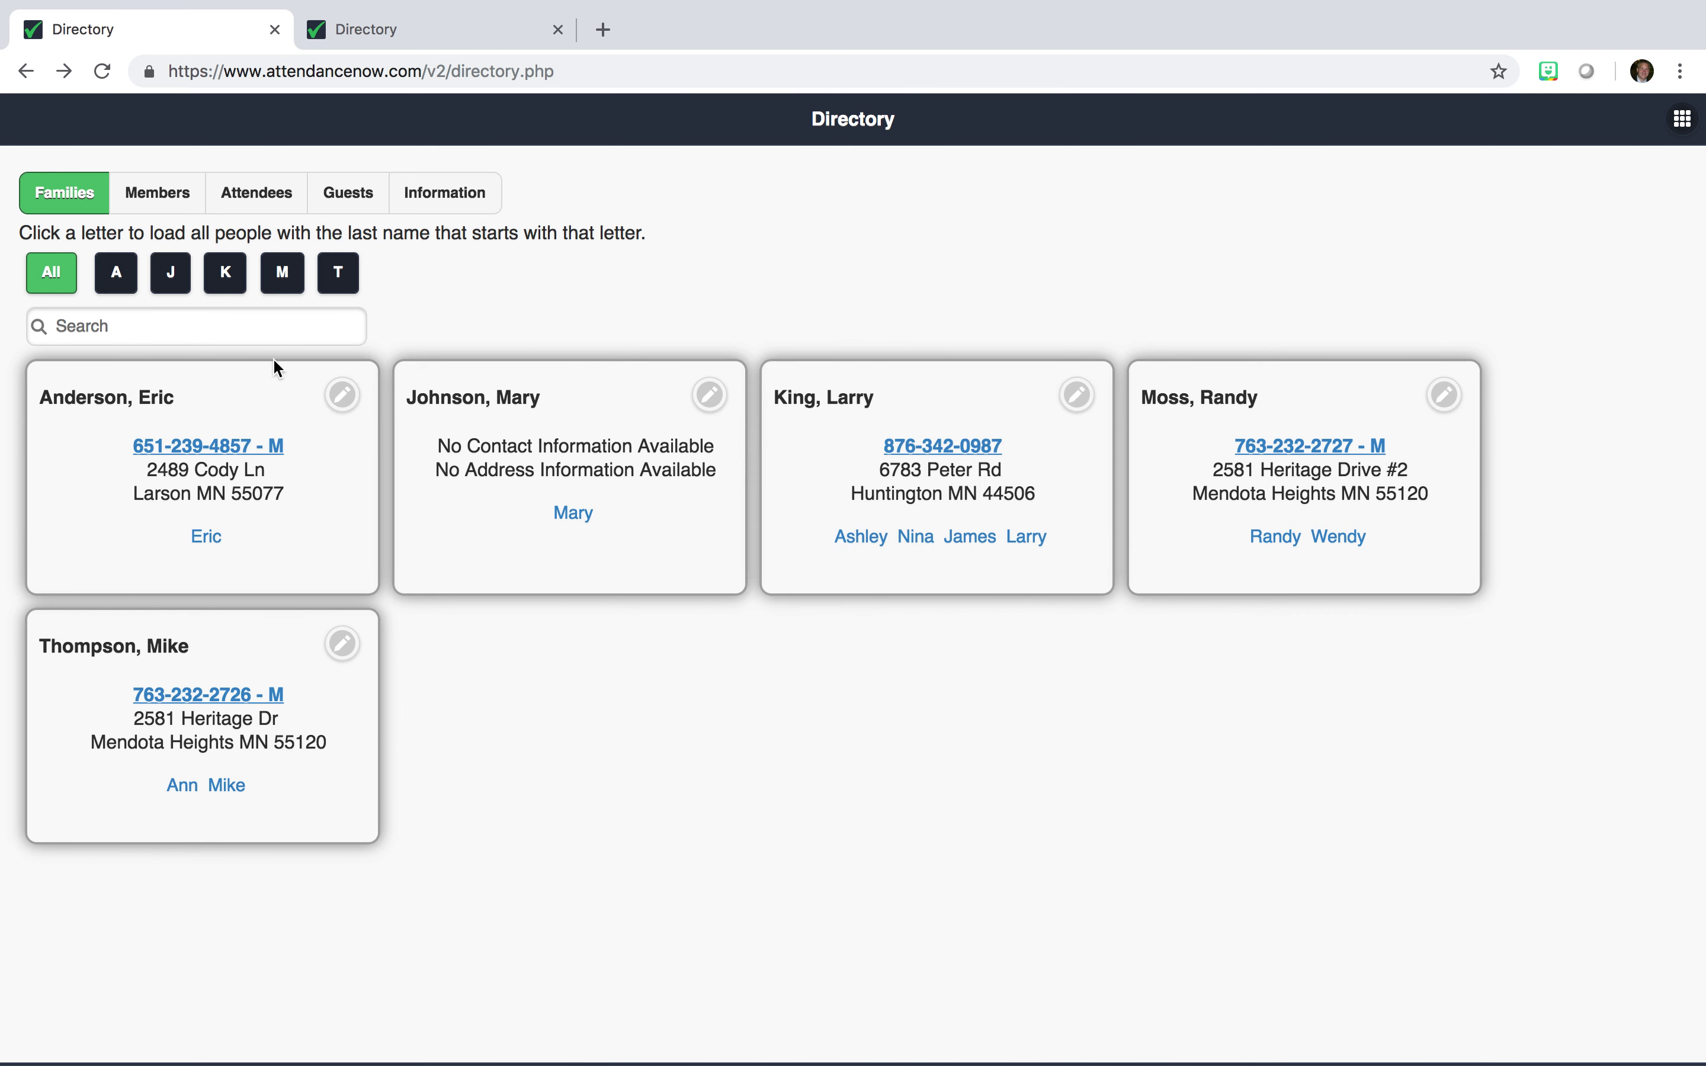
Search the family directory by one family's last name, clear it, and search by the first four letters of another.
click(129, 321)
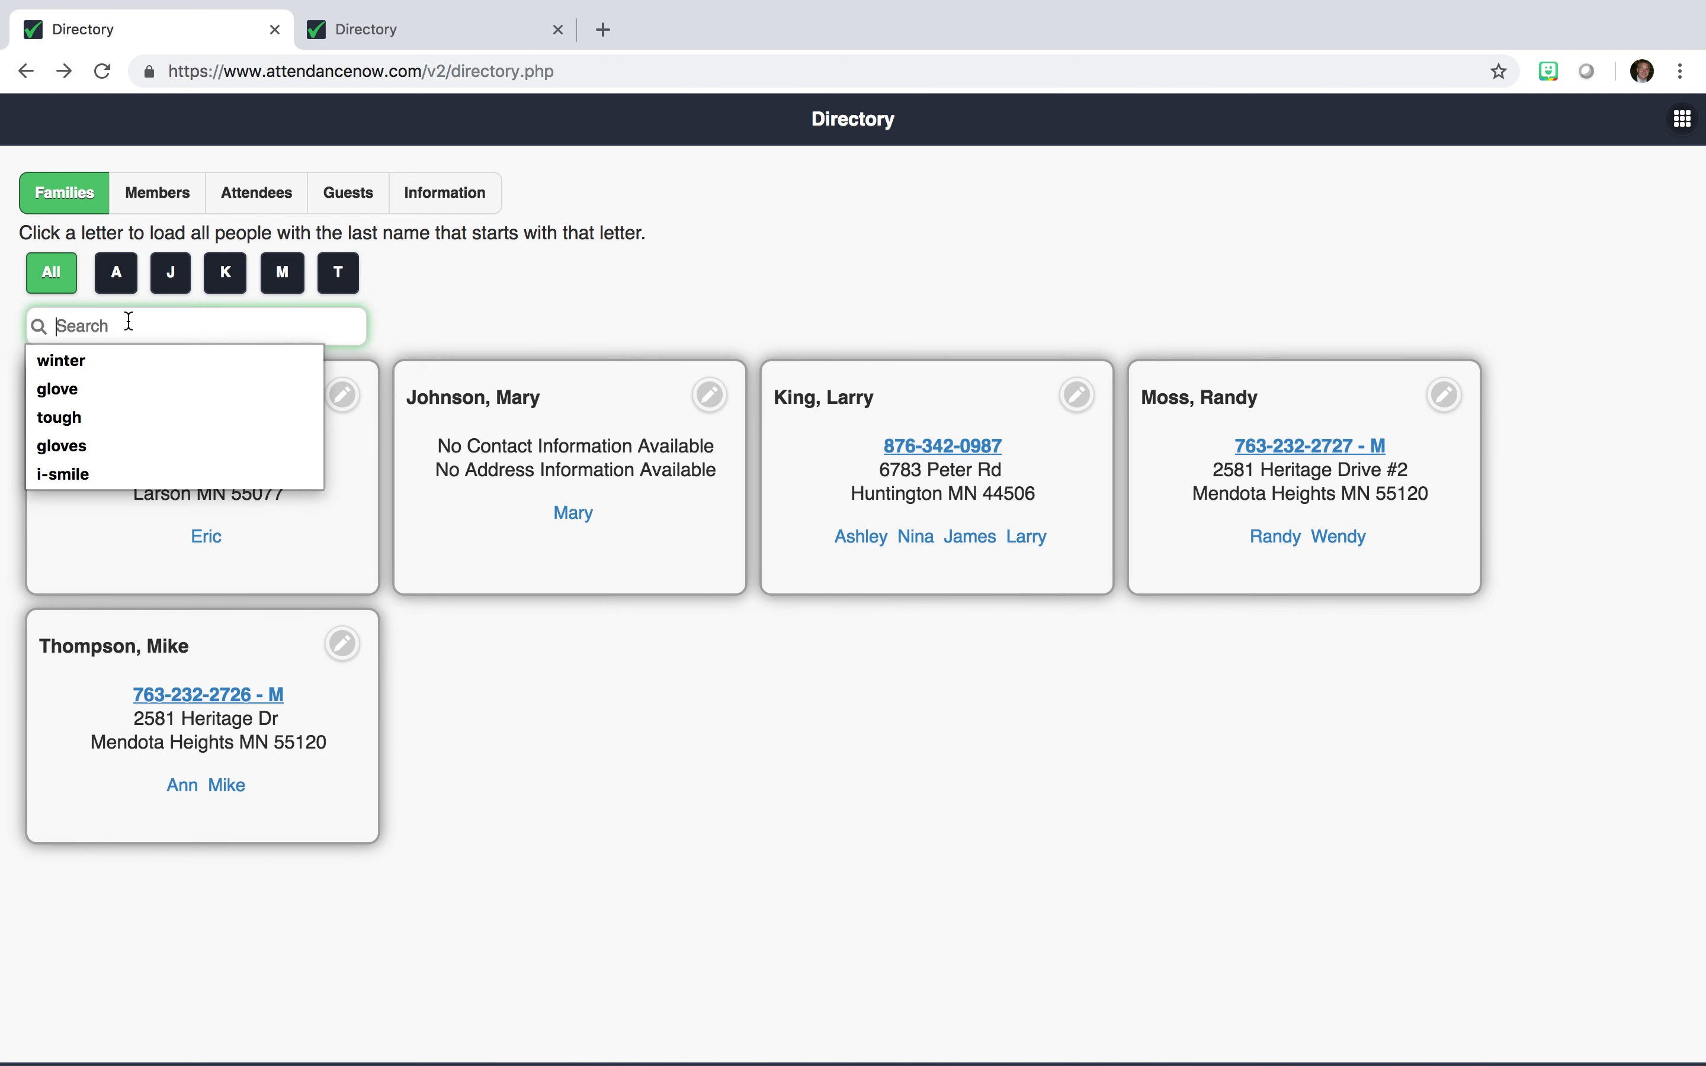
text(King)
key(BackSpace)
key(BackSpace)
key(BackSpace)
key(BackSpace)
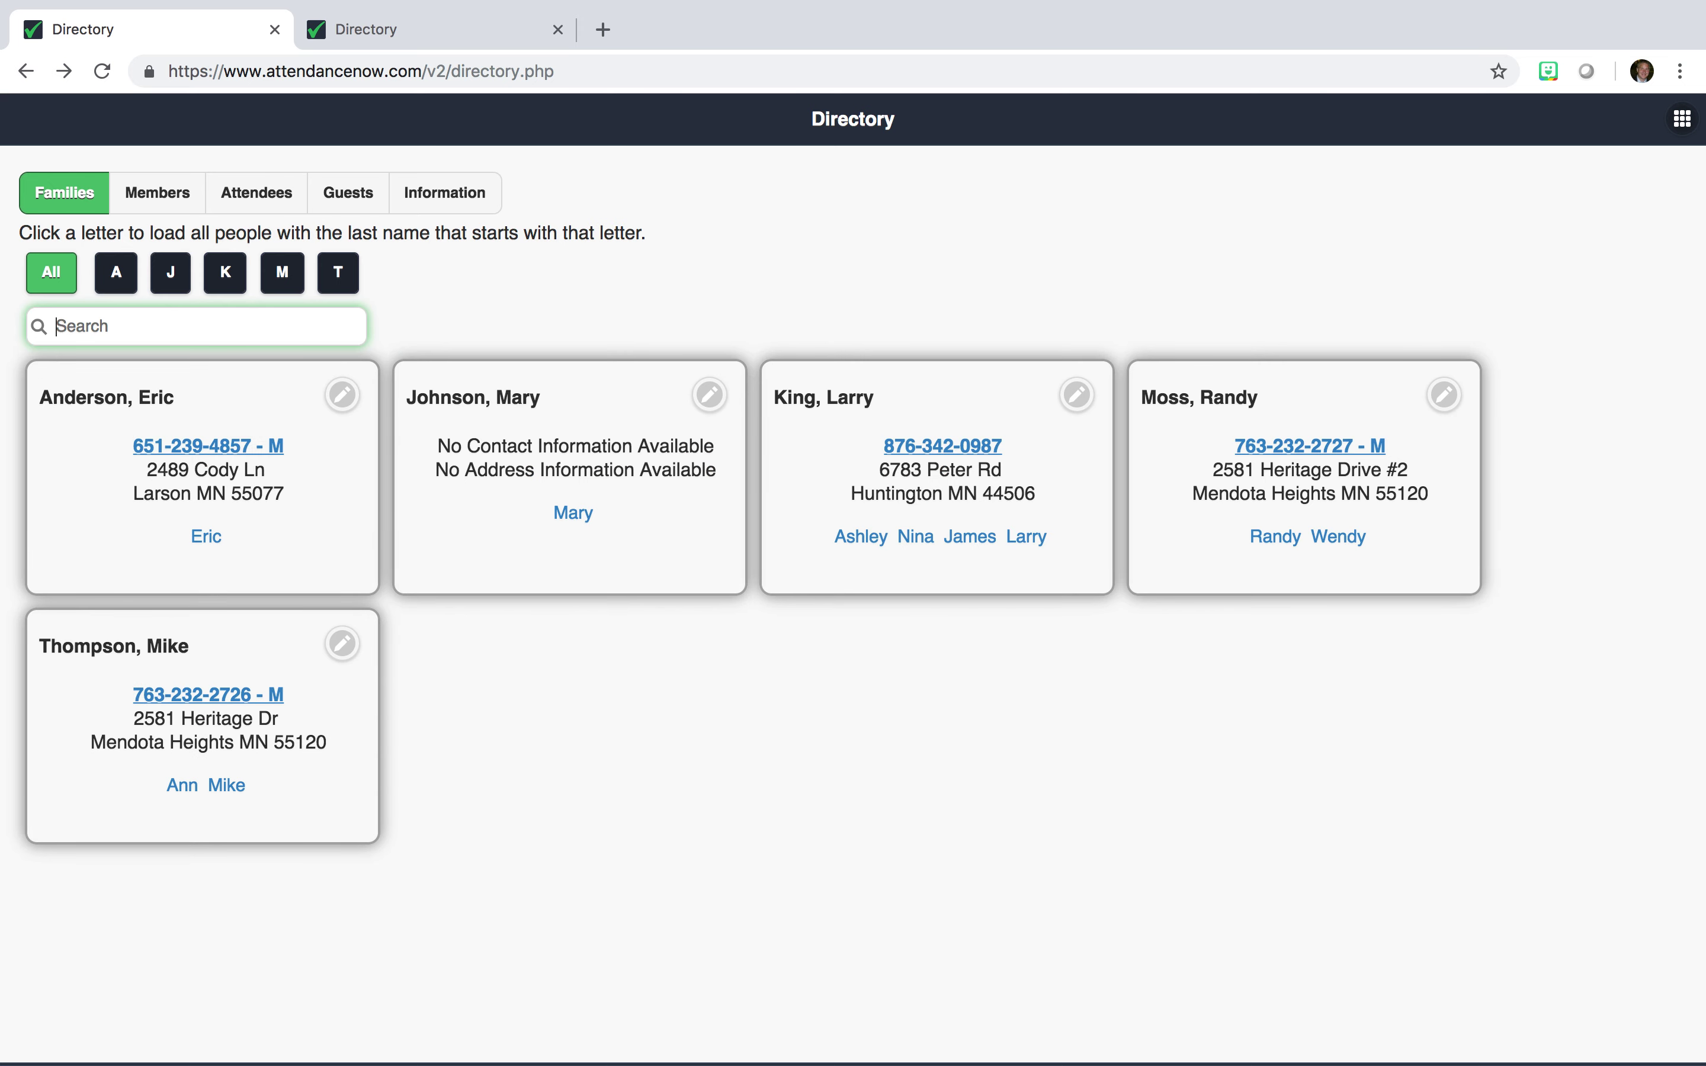
text(Thom)
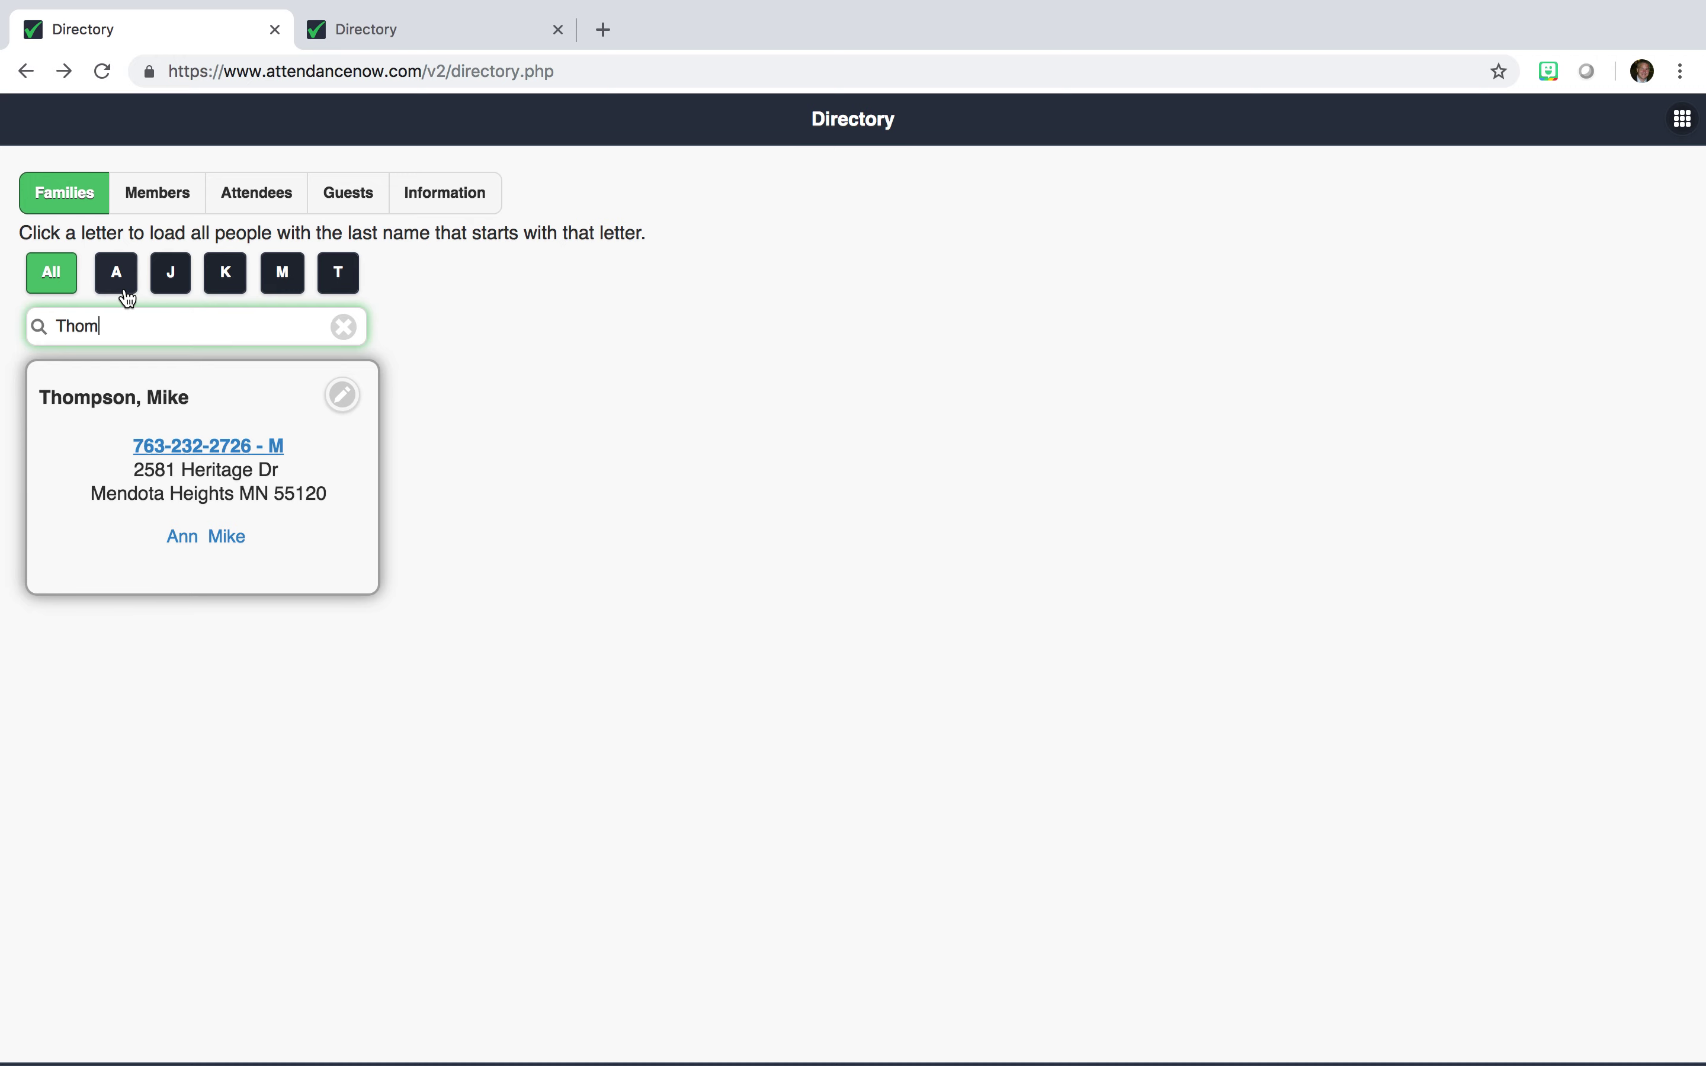
Filter the families to last names starting with A and show all families again.
click(124, 289)
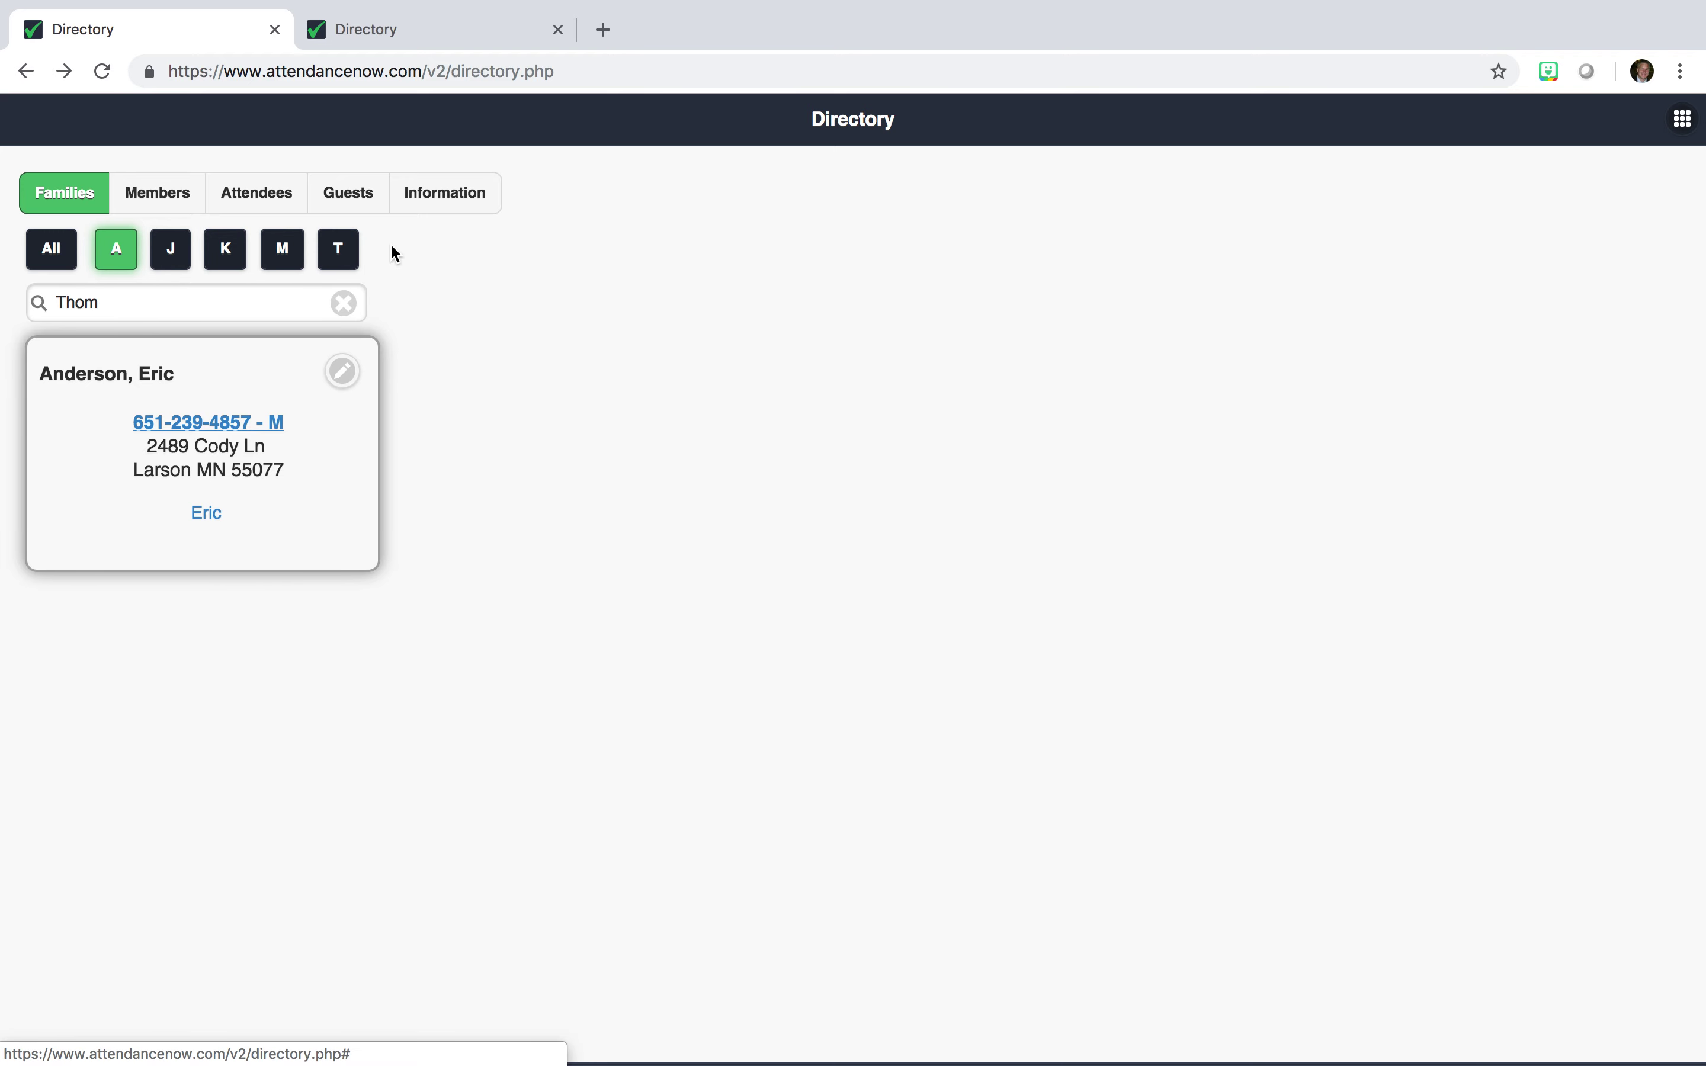
click(56, 248)
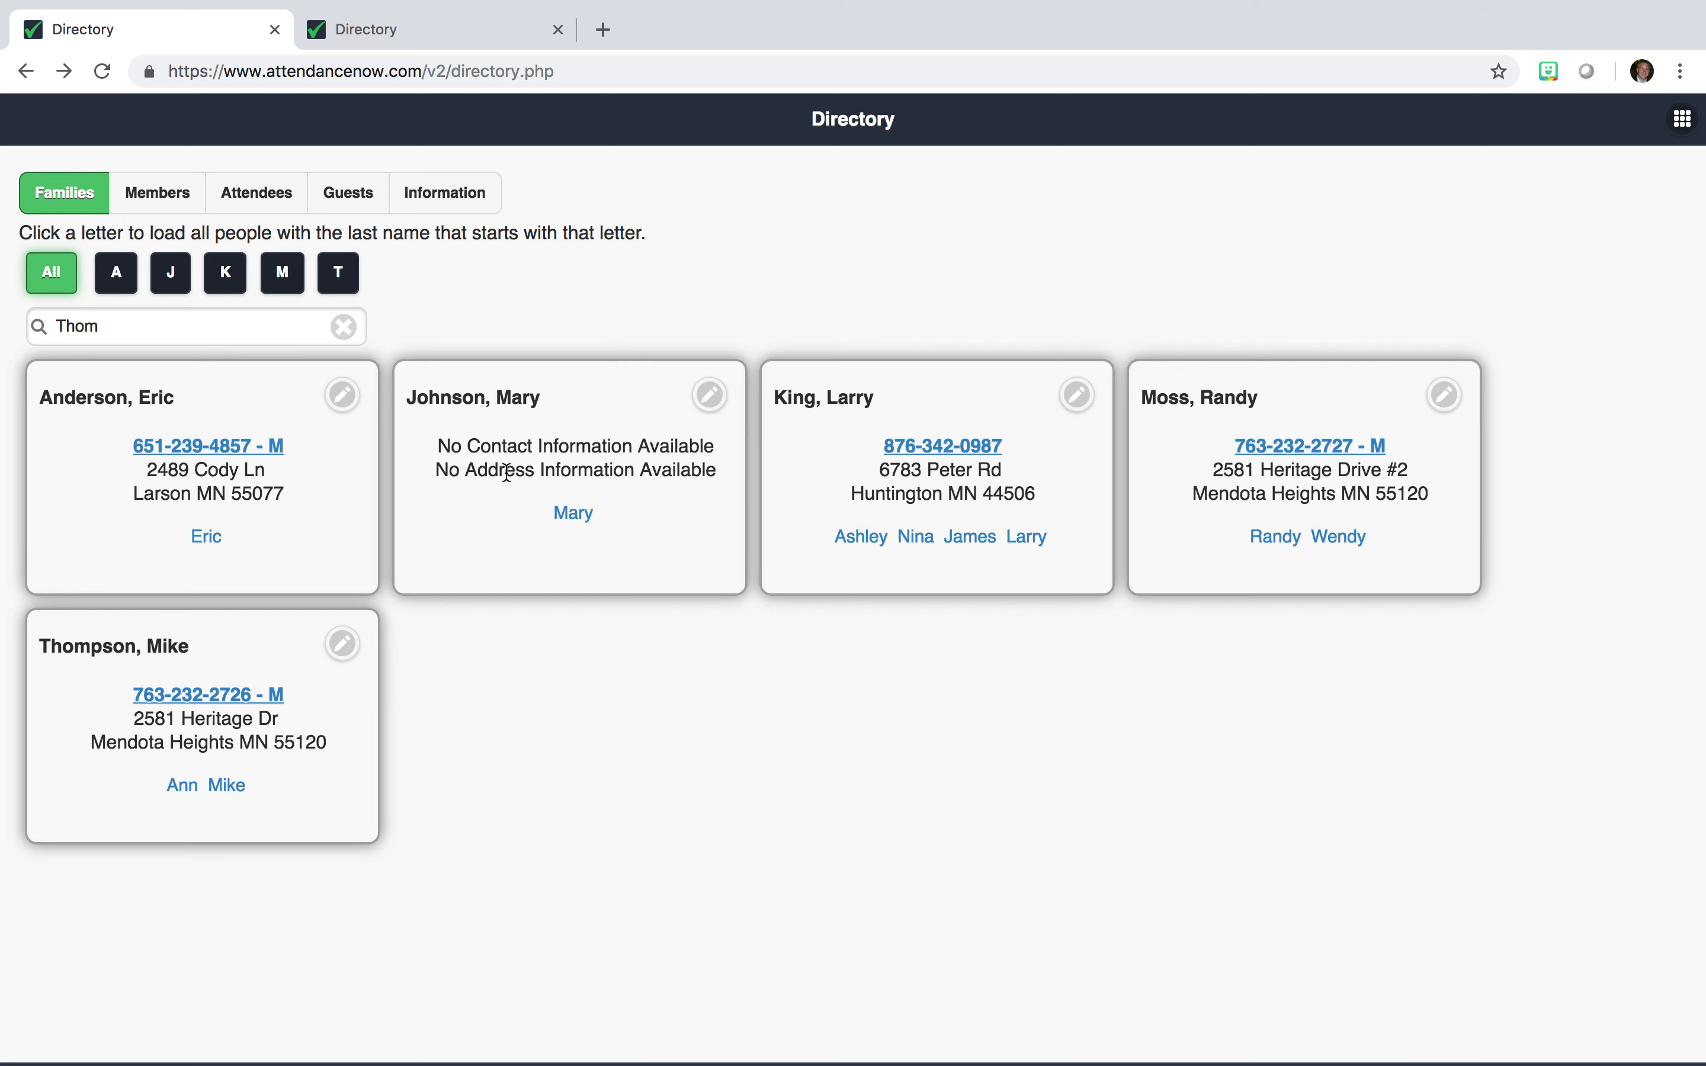
Browse the Members, Attendees and Guests directories, loading guests whose last names start with H, and return to the Families directory.
click(173, 215)
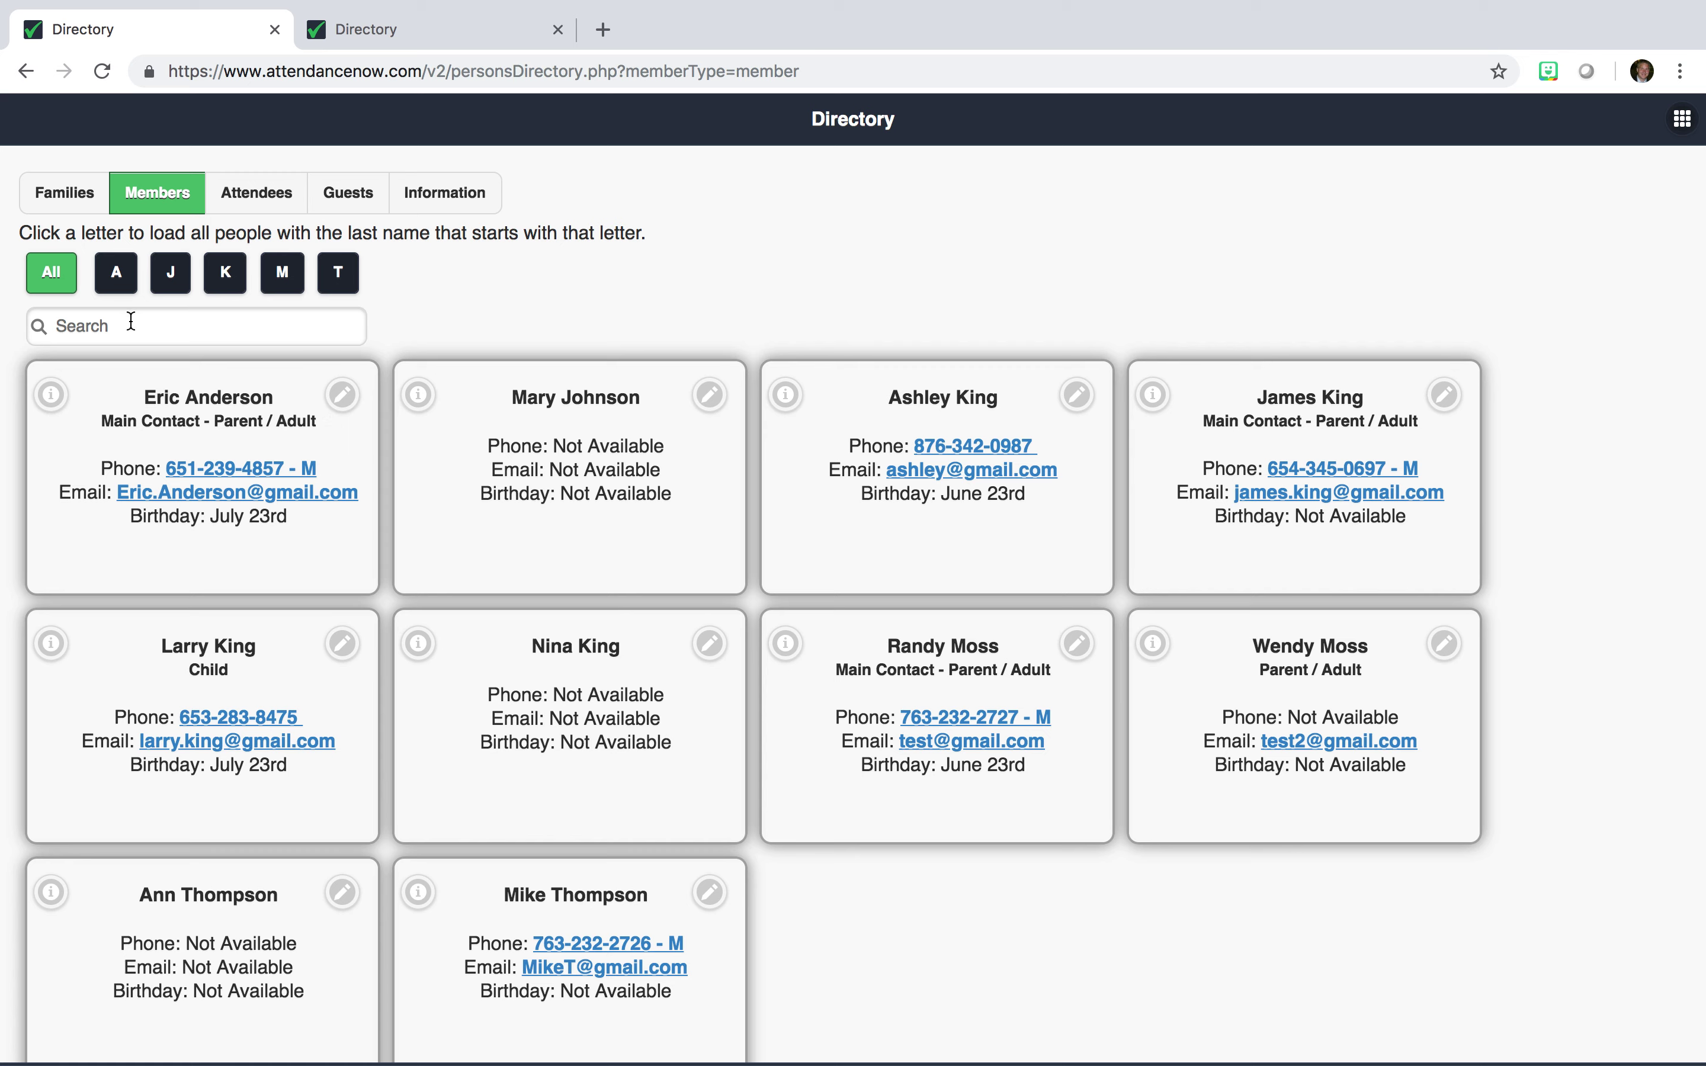
click(272, 204)
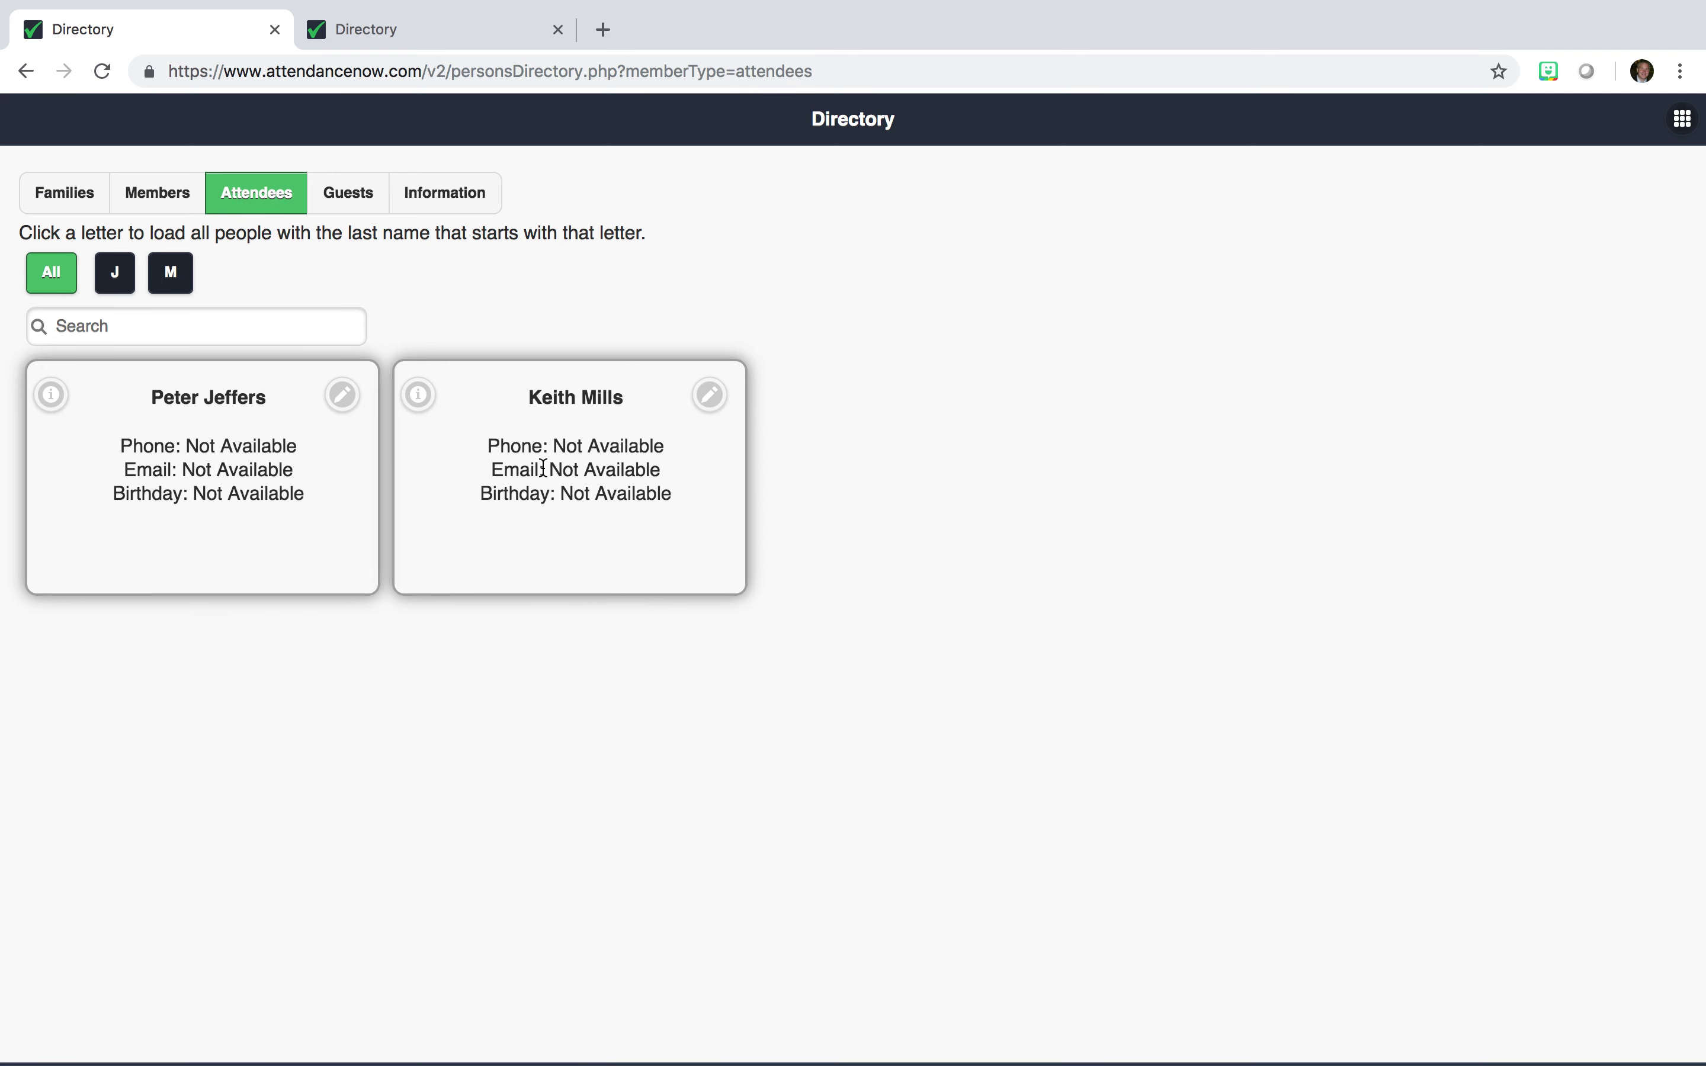
click(361, 214)
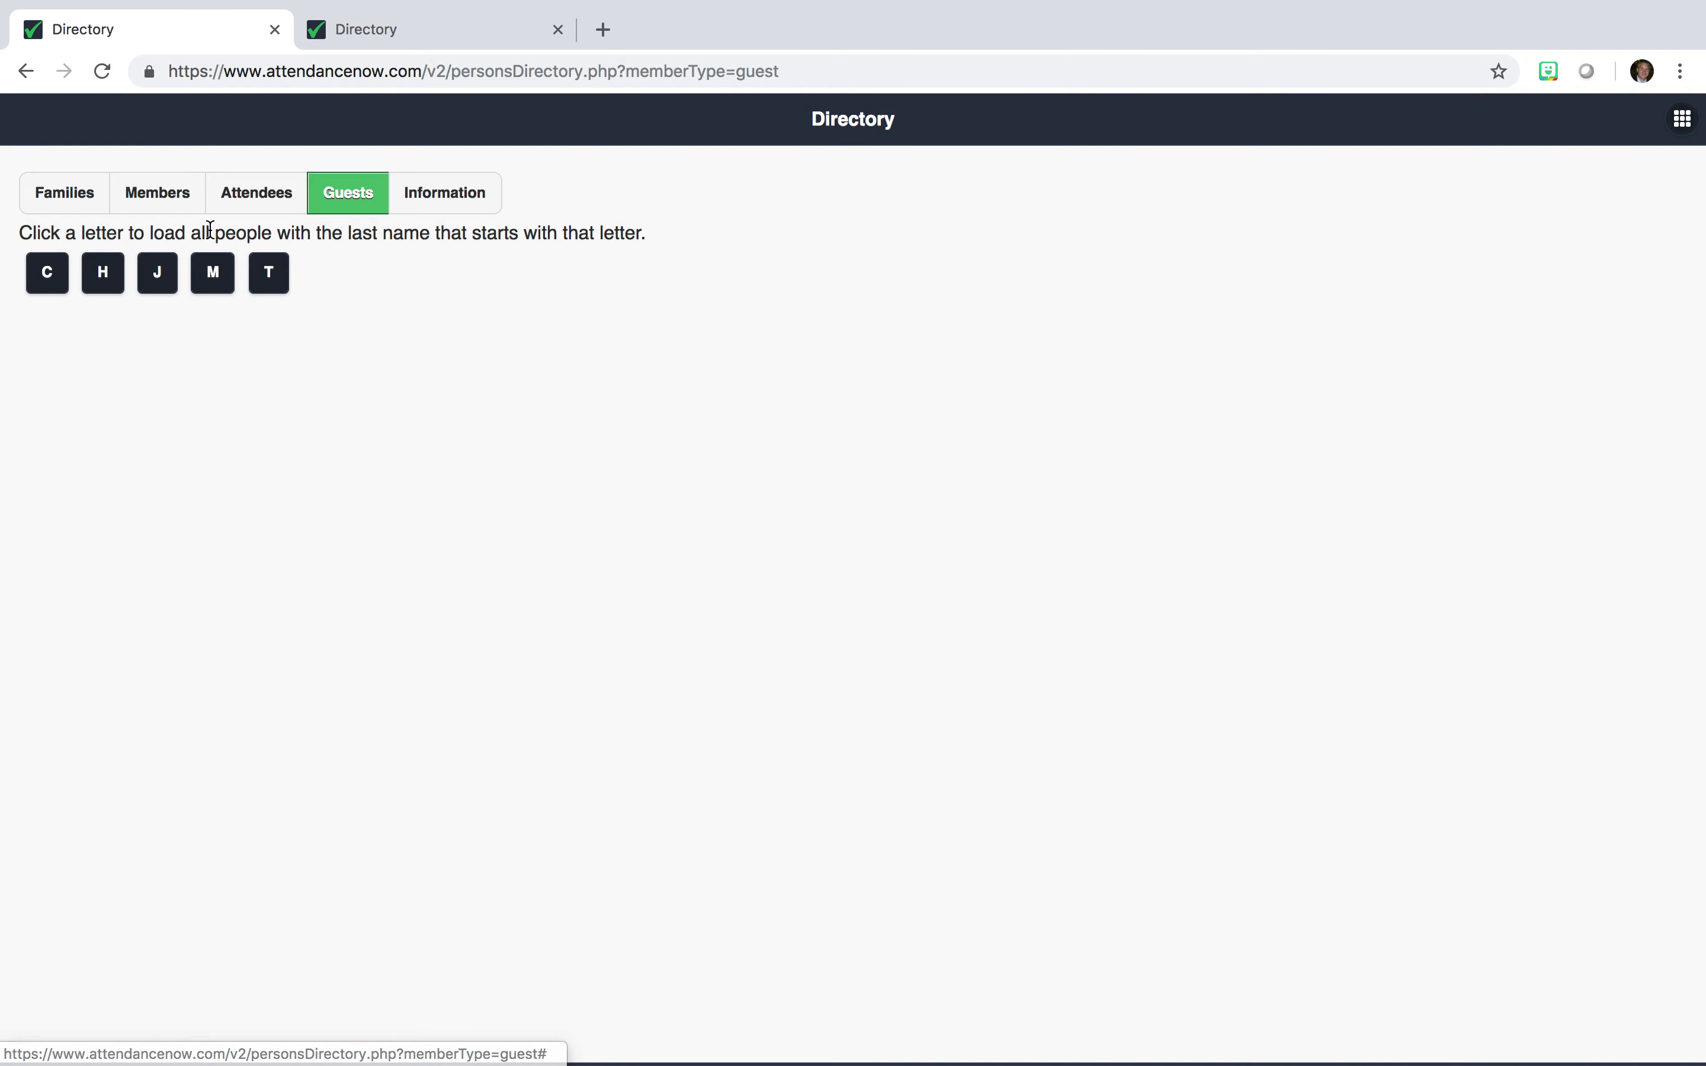
click(103, 274)
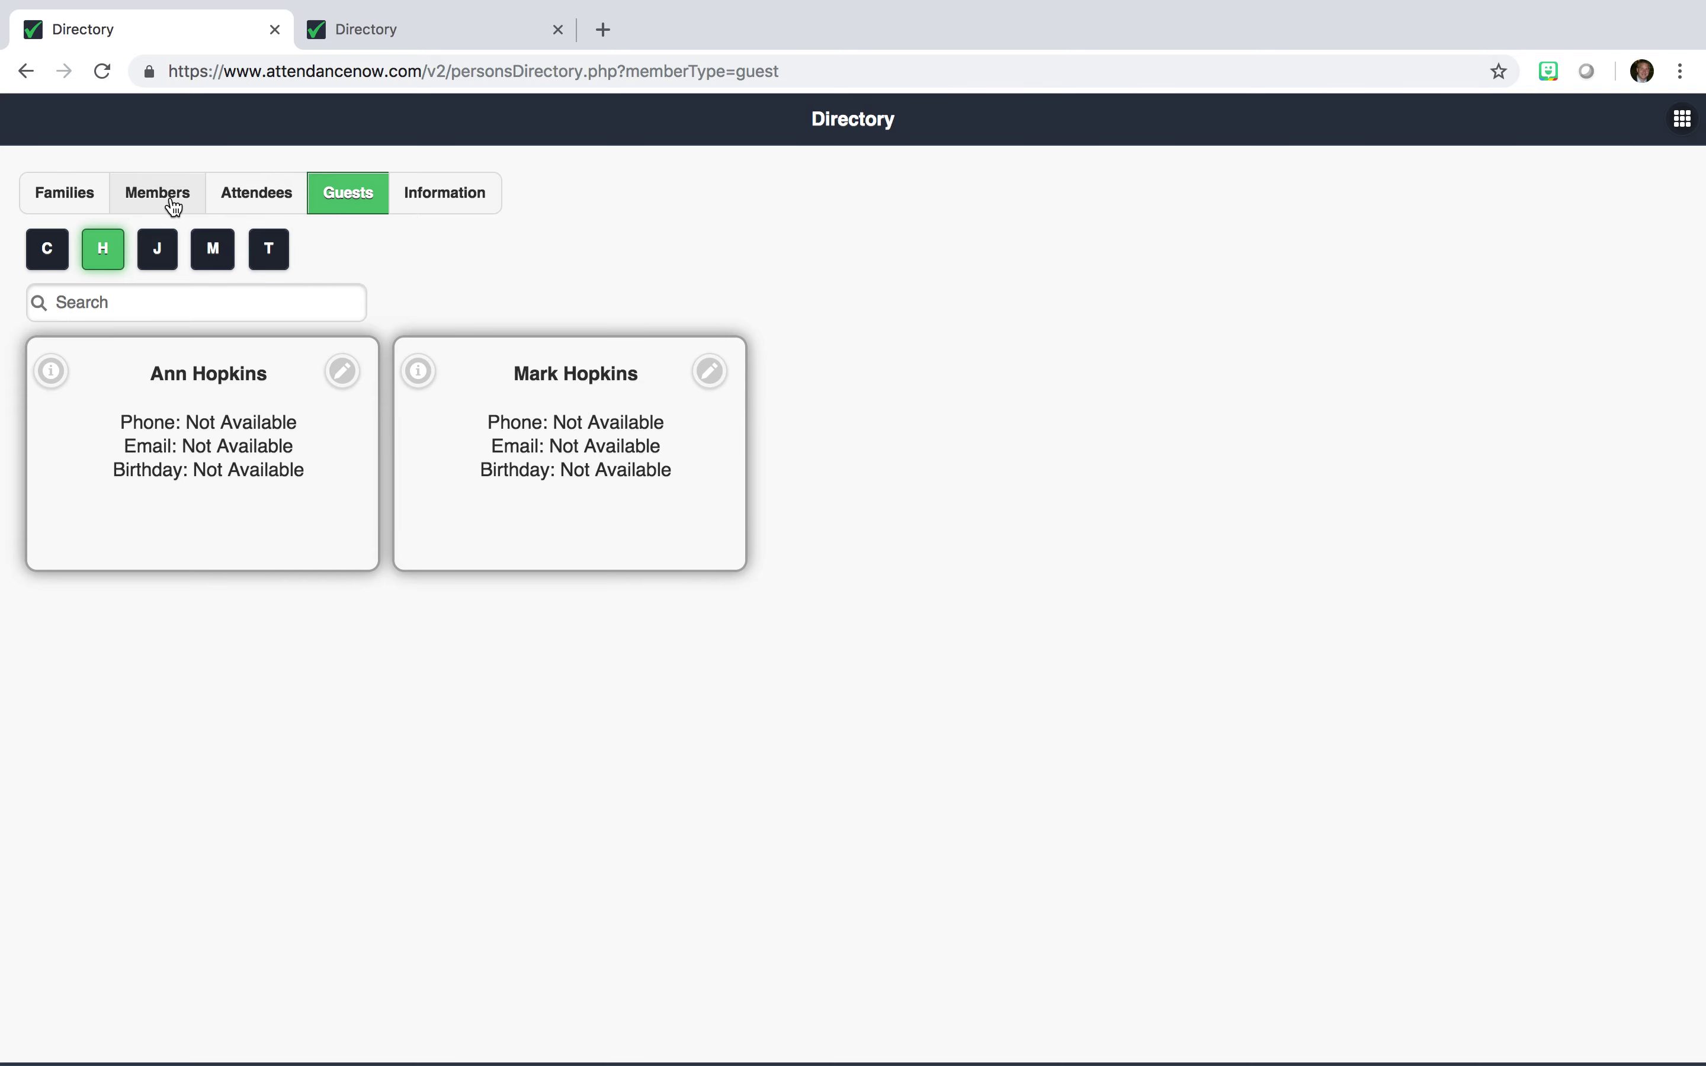
click(88, 197)
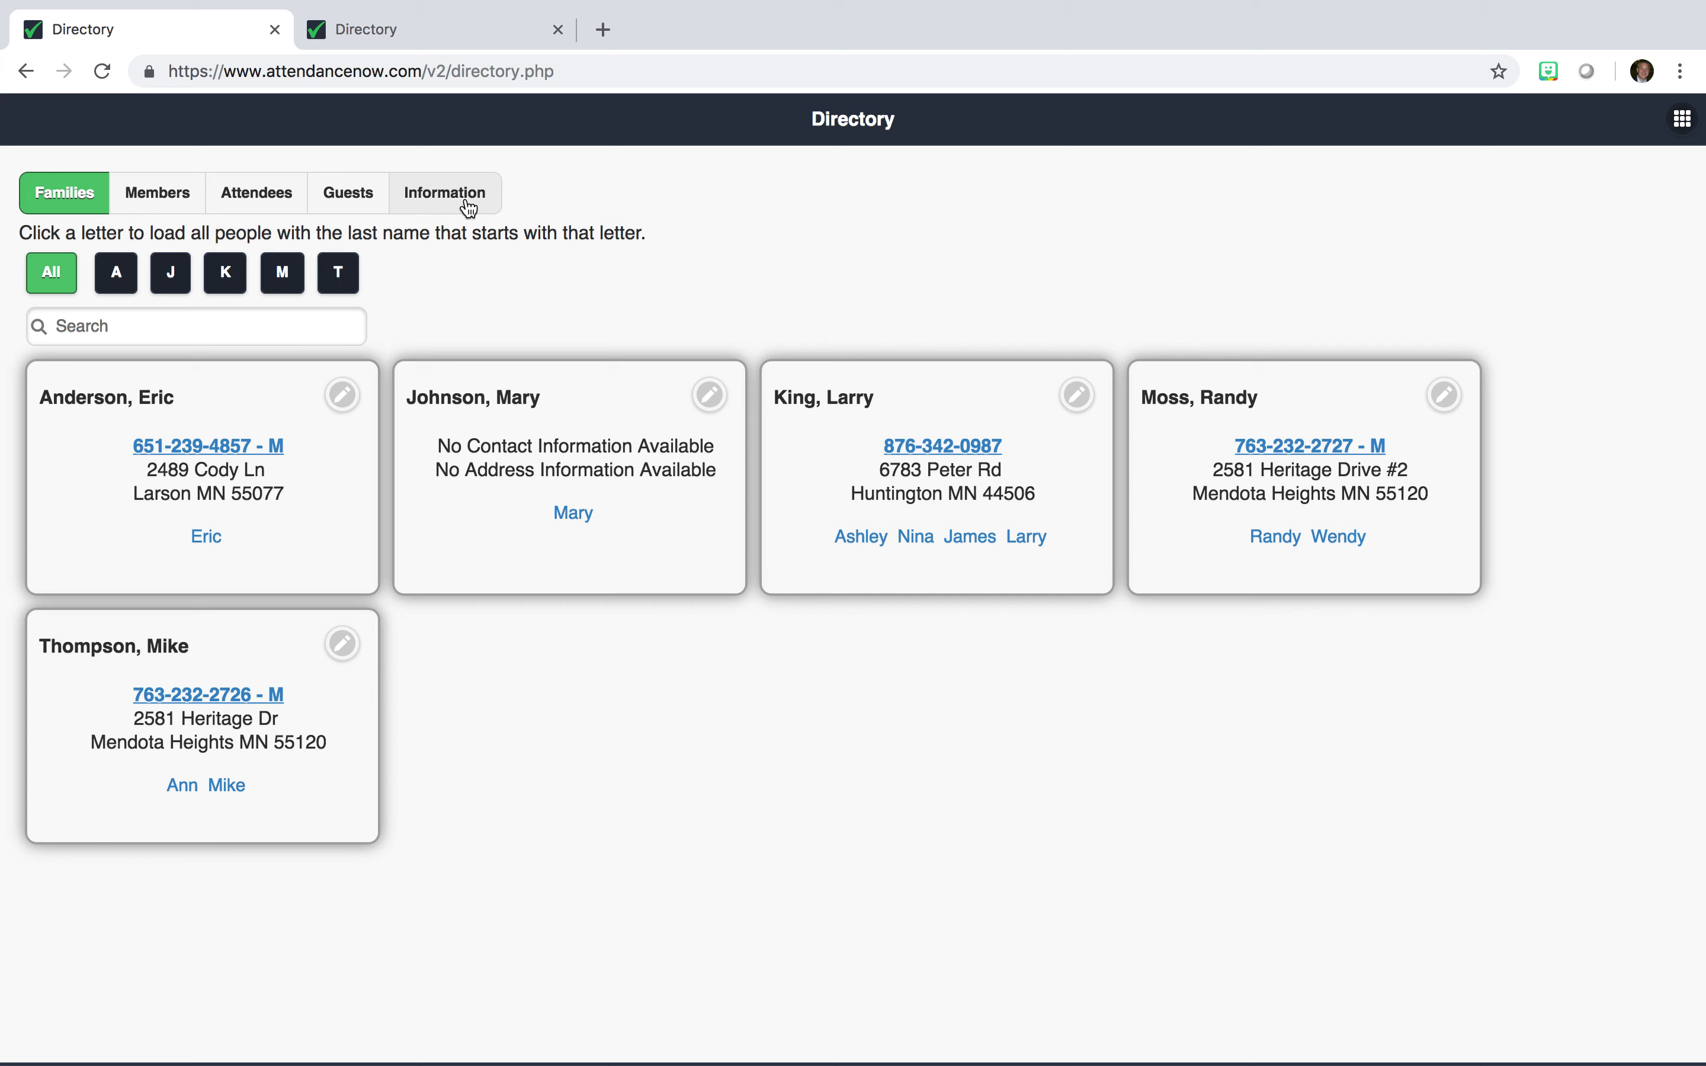
Generate the Birthdays information in calendar format and again as a list sorted by Date.
click(469, 208)
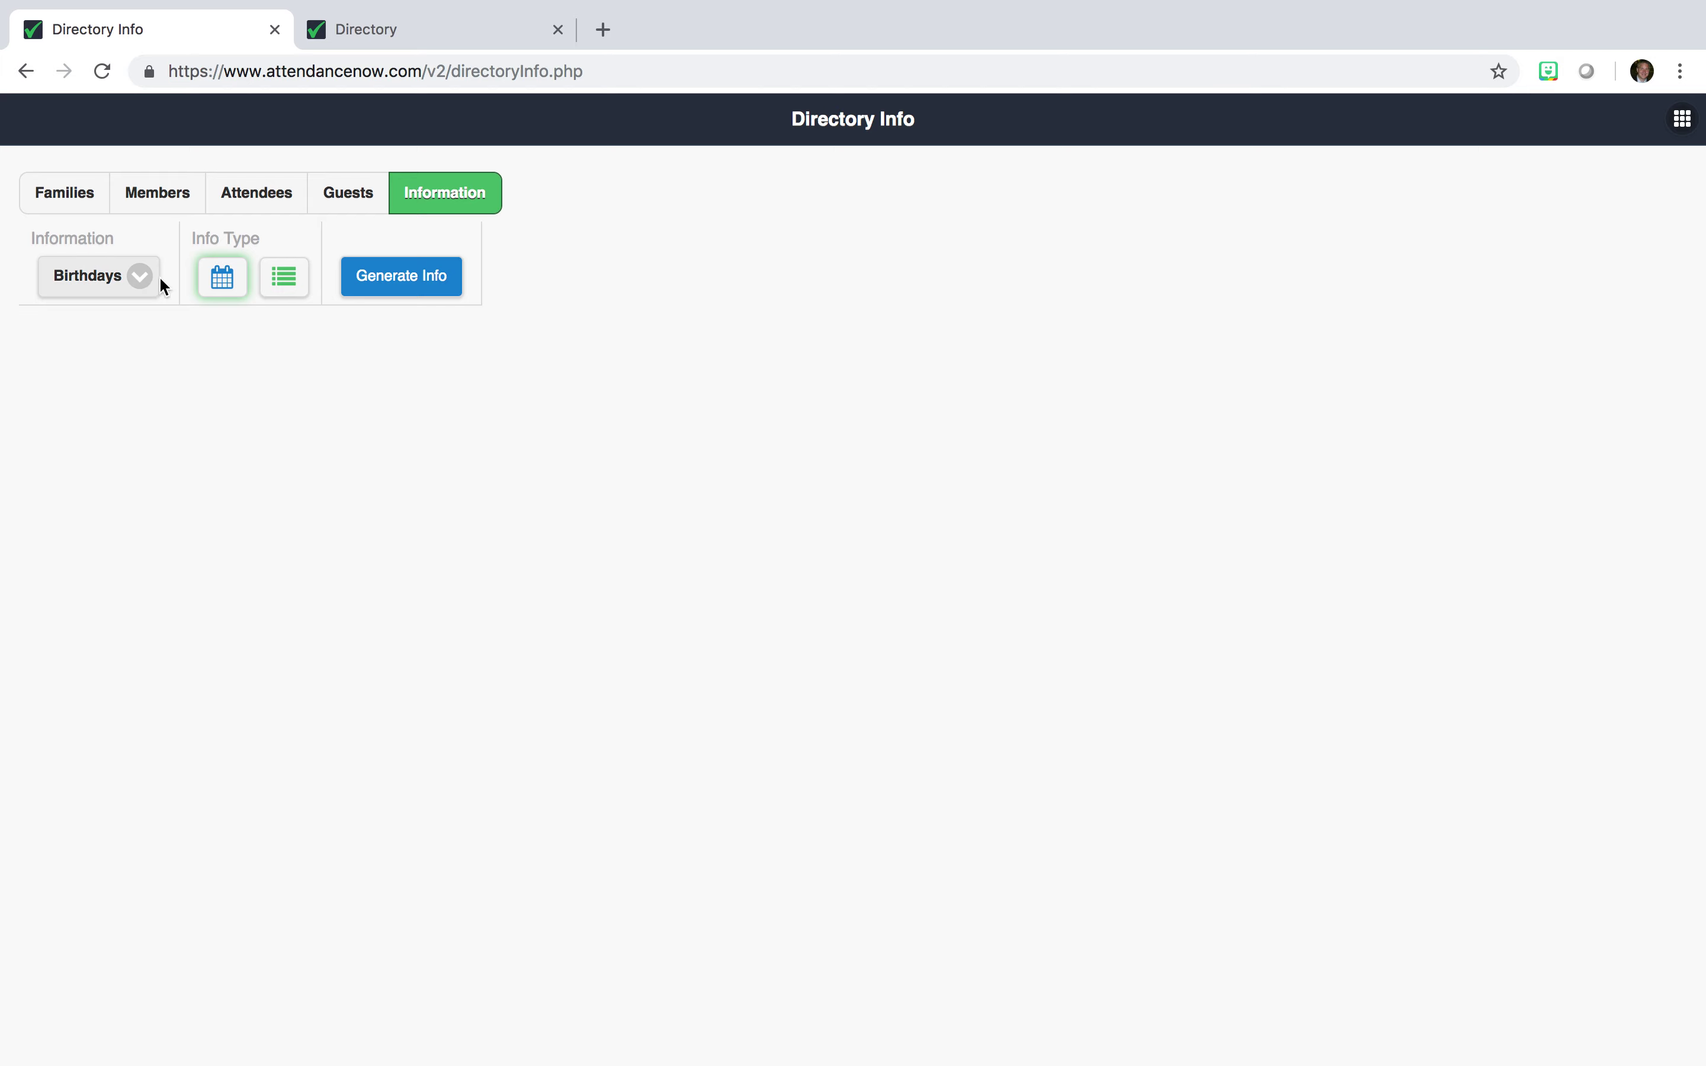
click(413, 288)
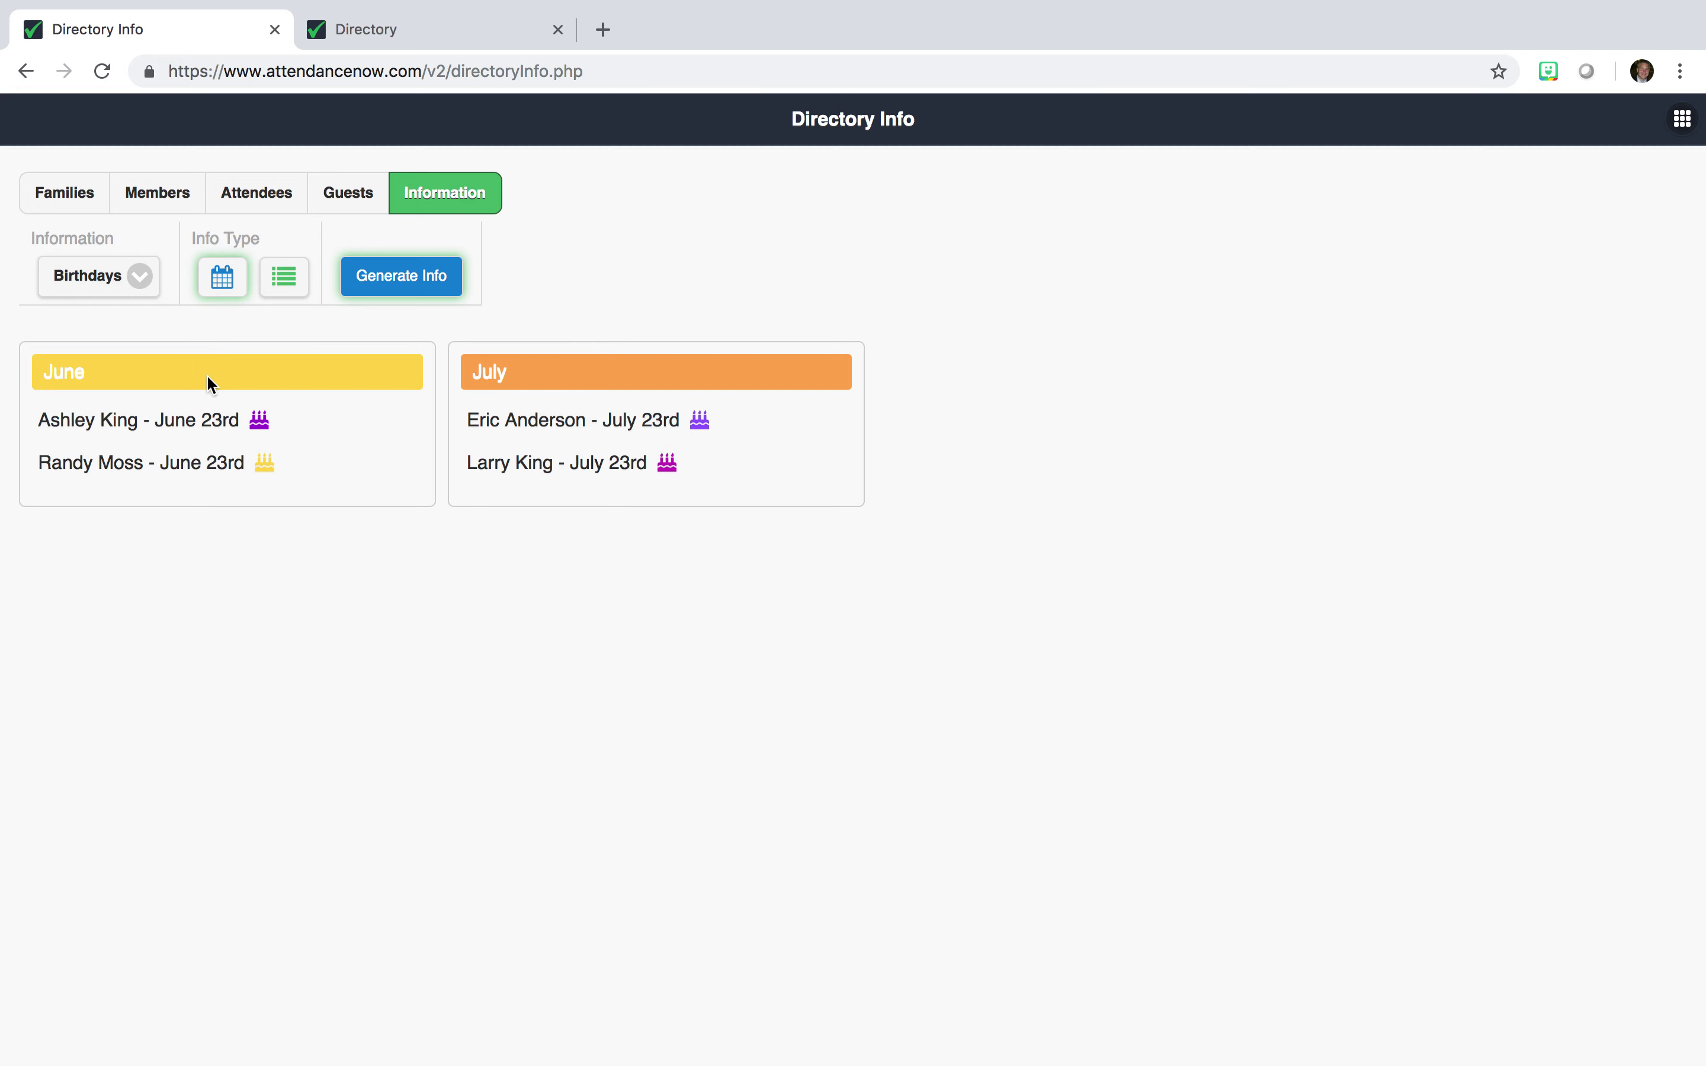
click(285, 277)
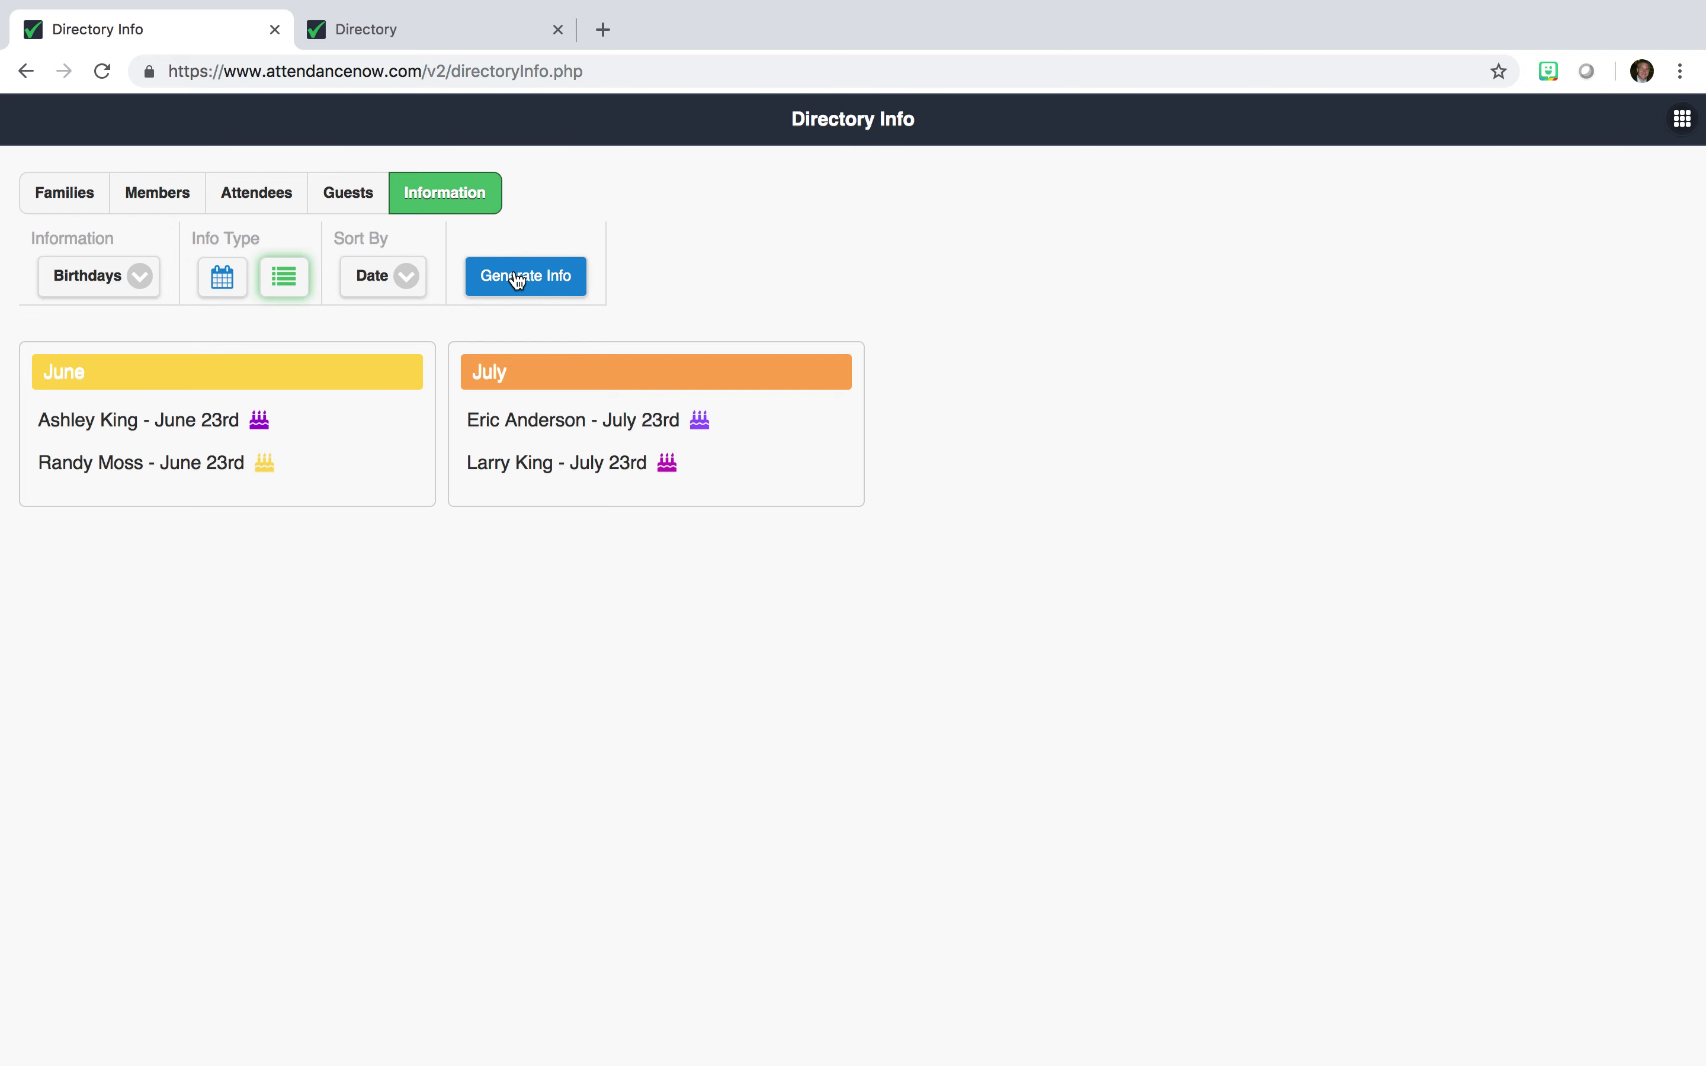
click(496, 291)
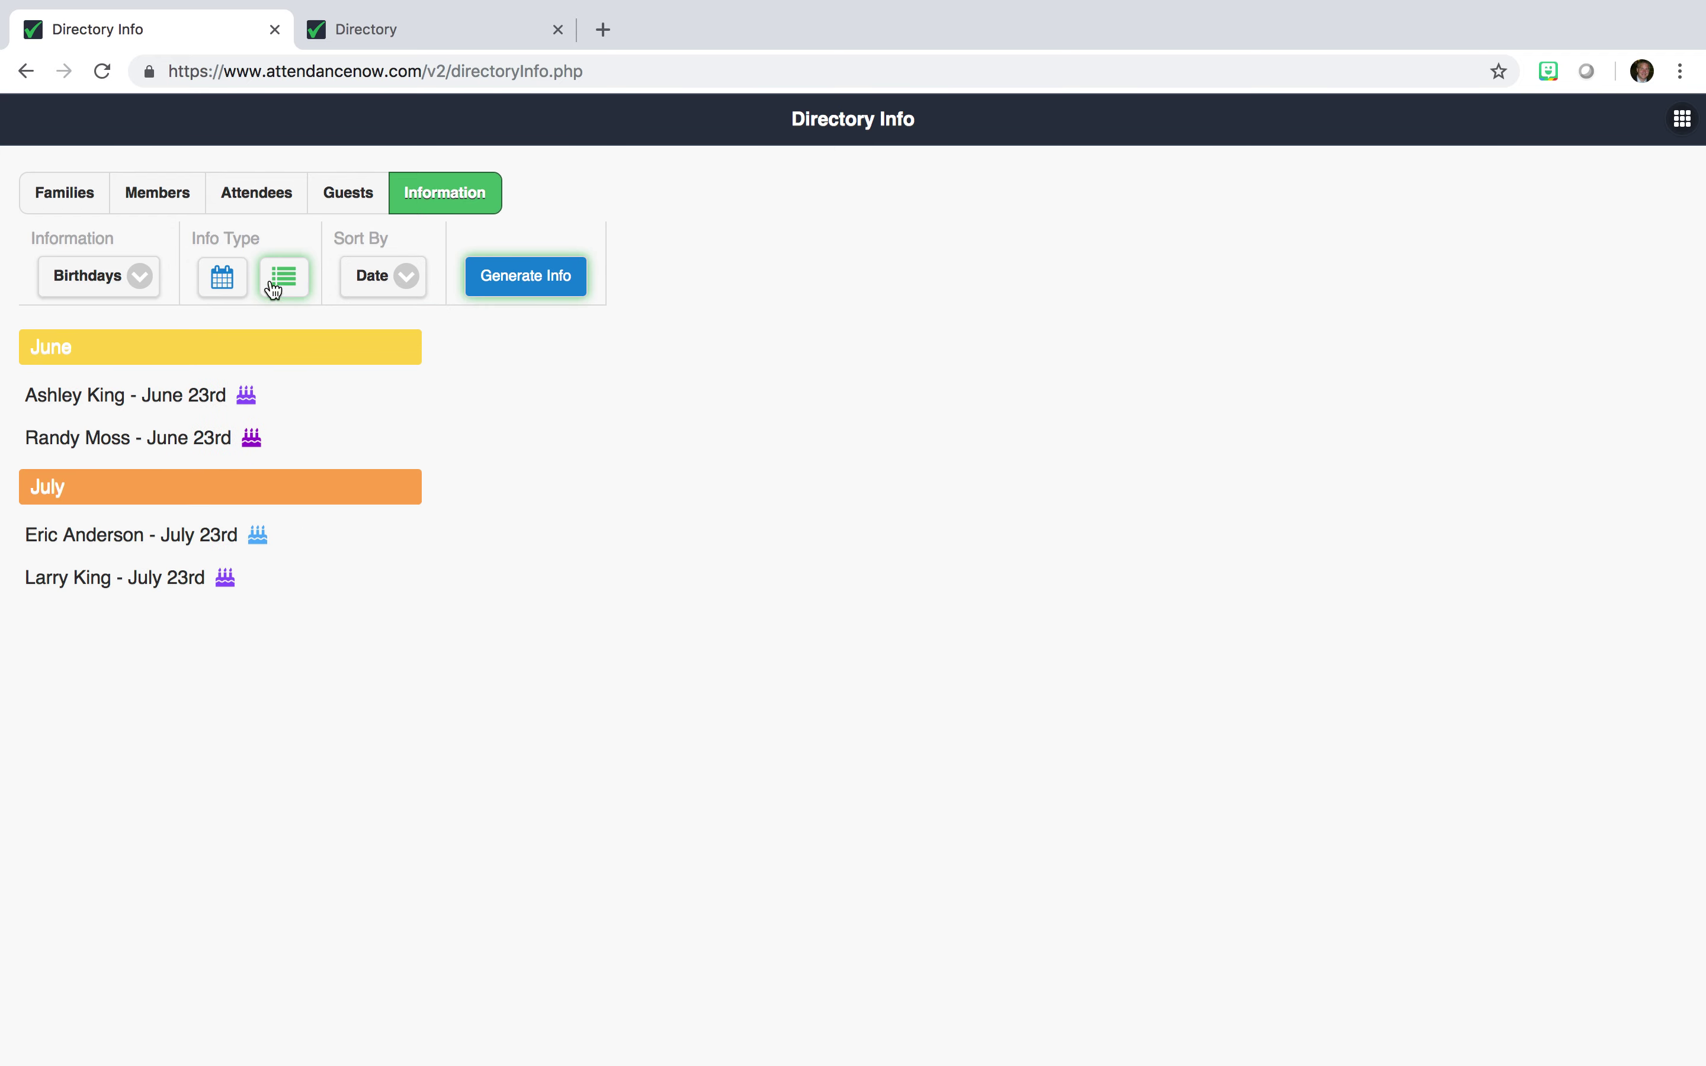
Generate the Address Email Phone information as a list sorted by Last Name and look through the entries.
click(123, 275)
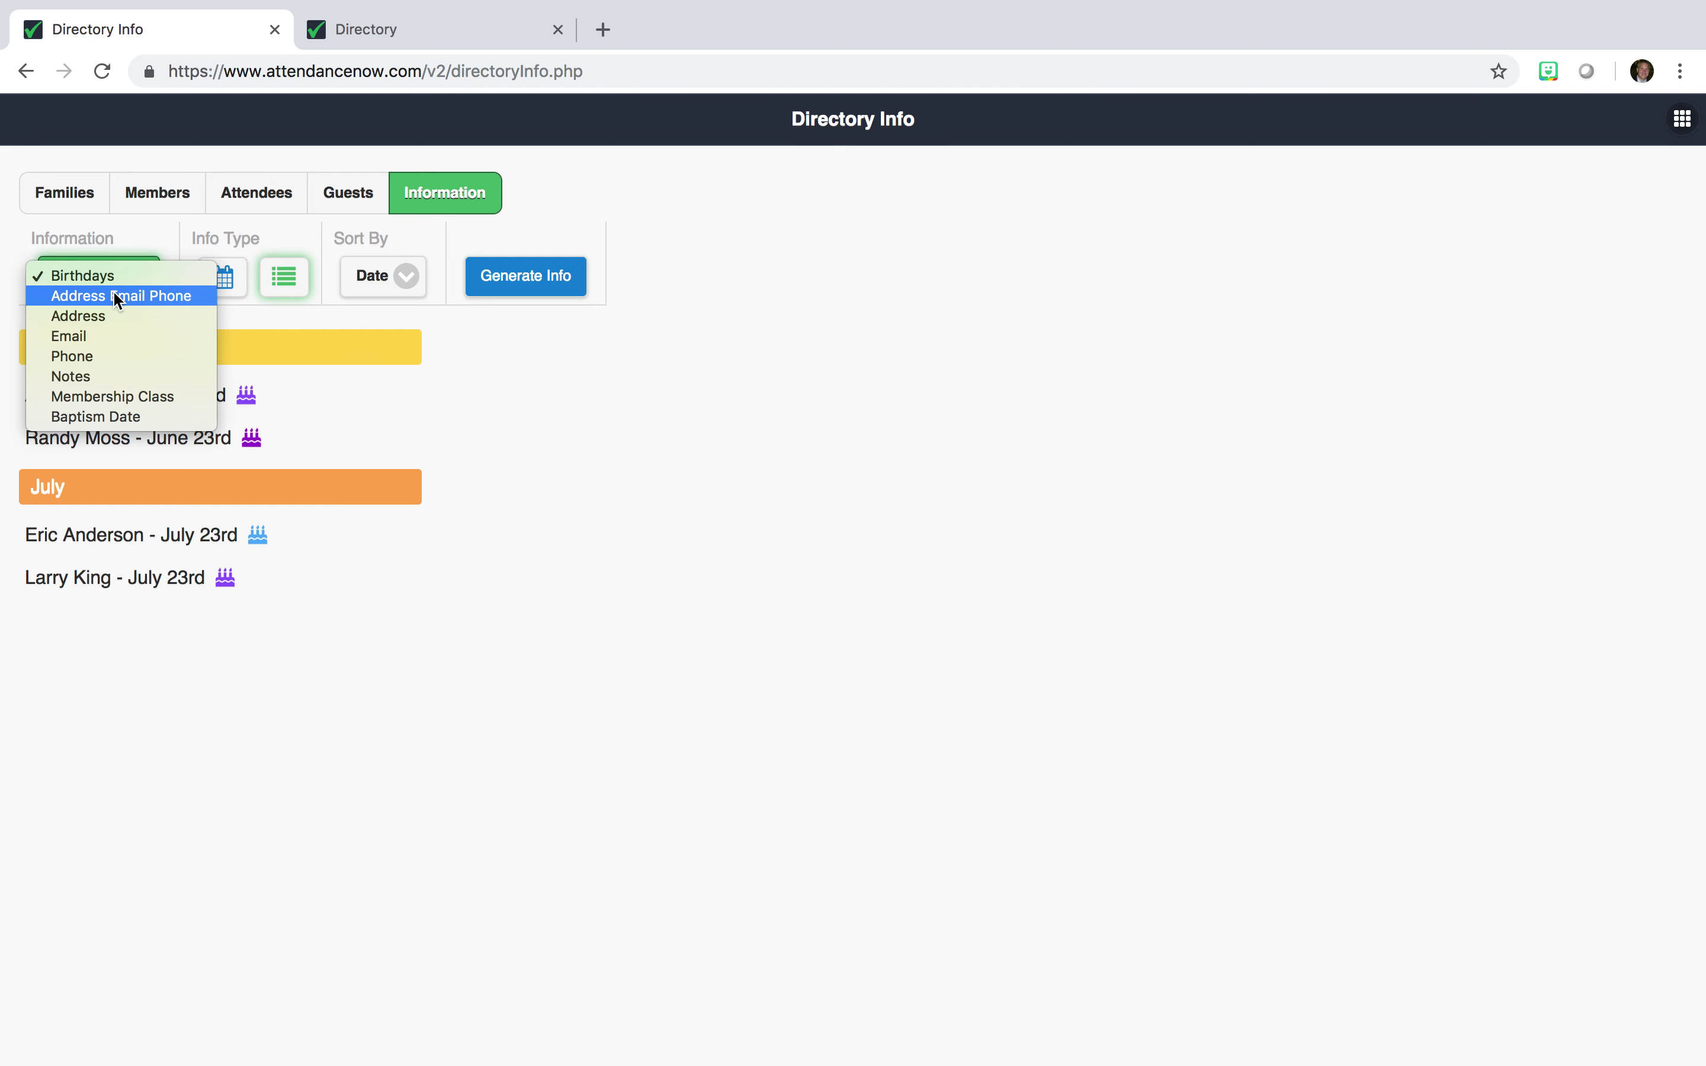
click(115, 295)
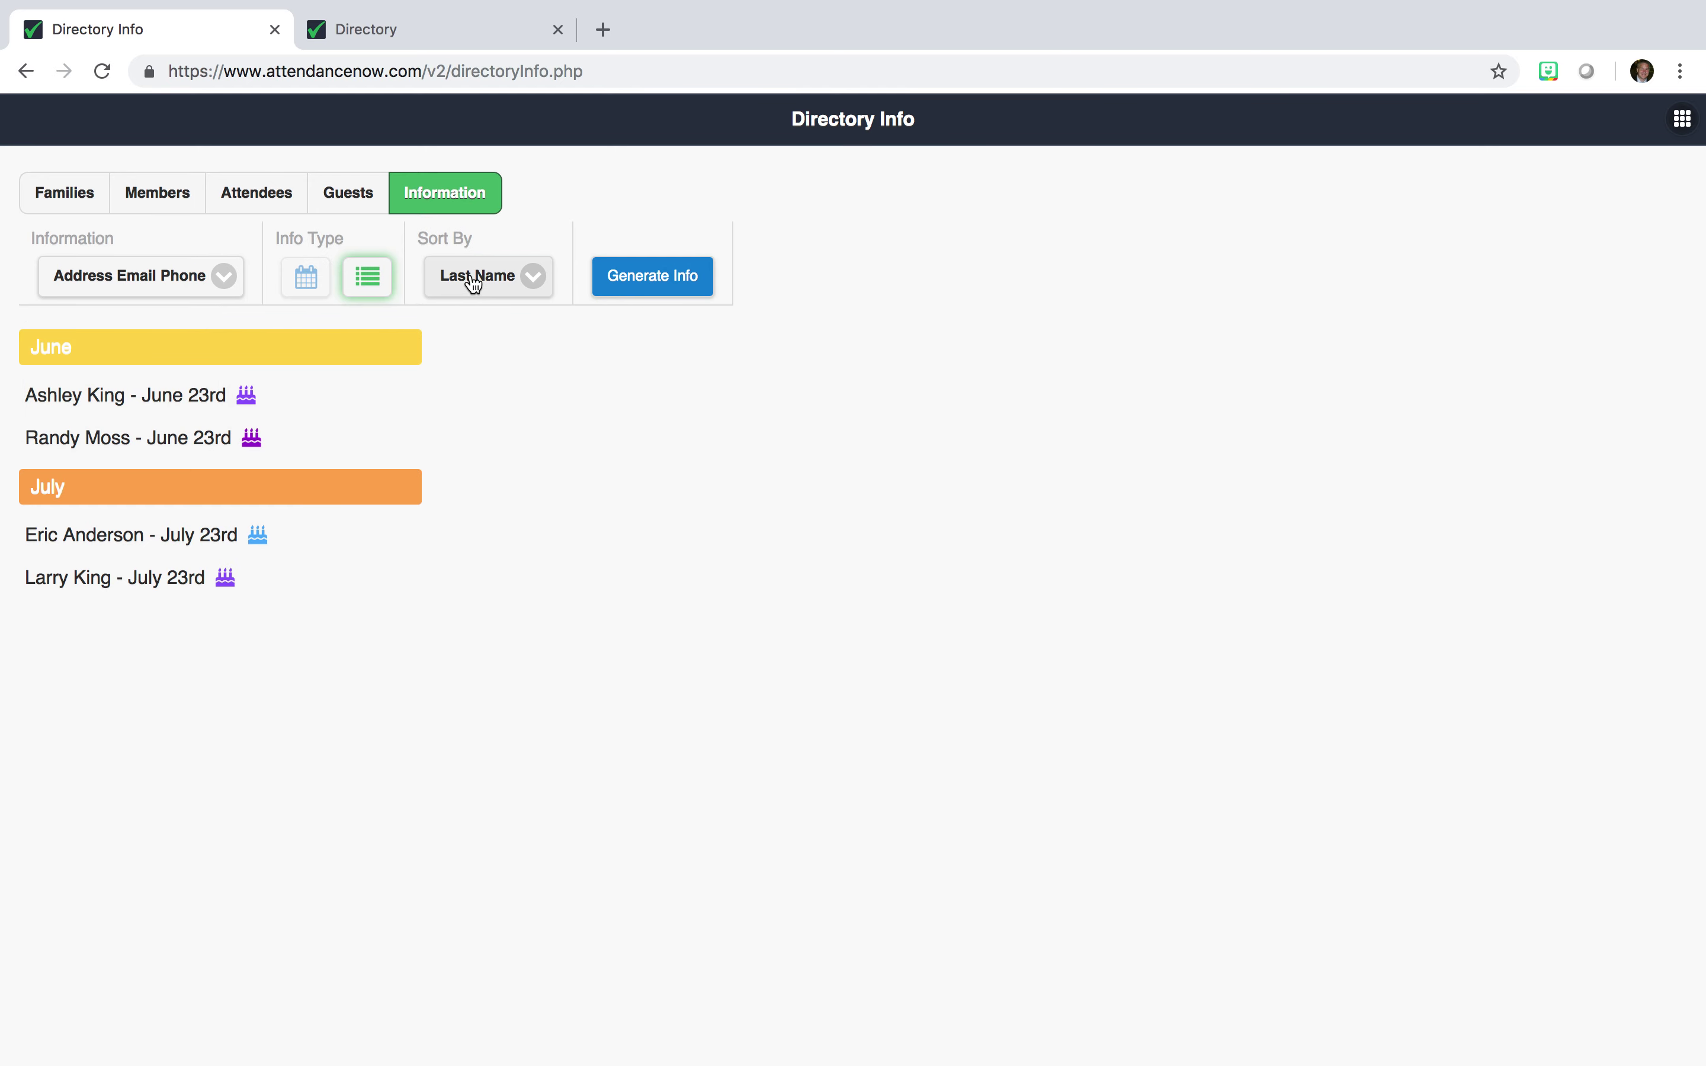
click(627, 291)
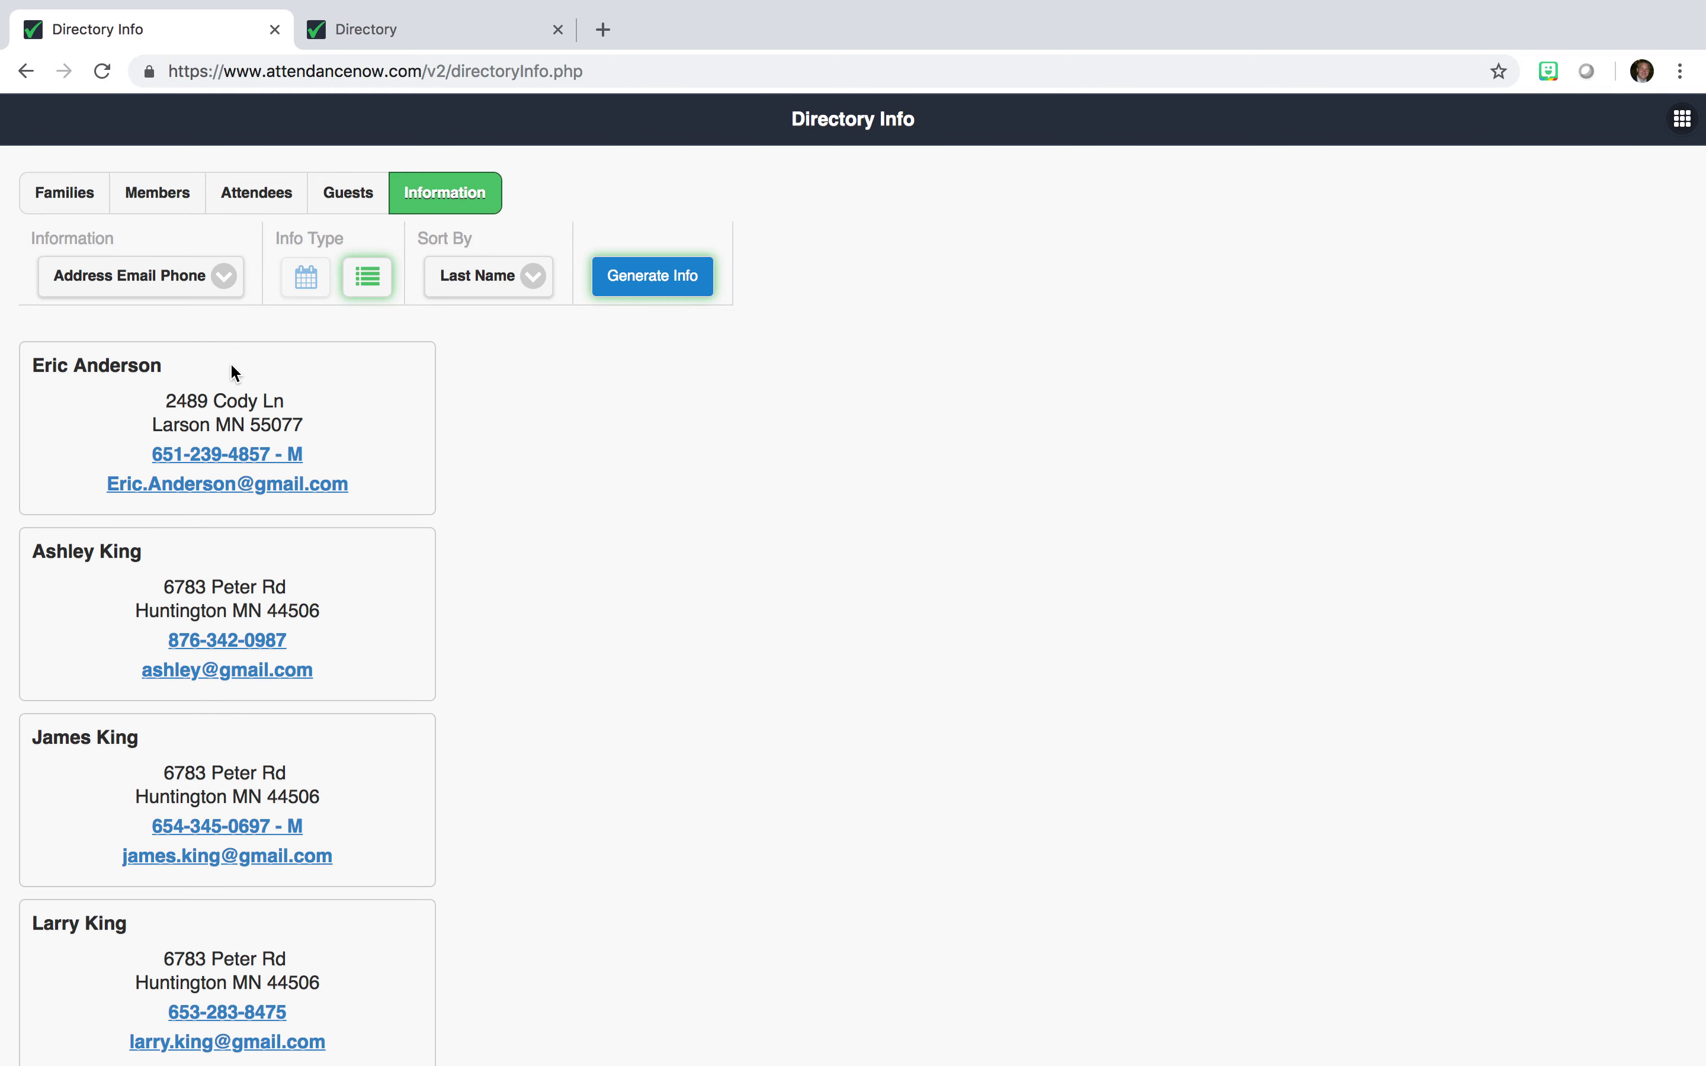
scroll(127, 450, down, 3)
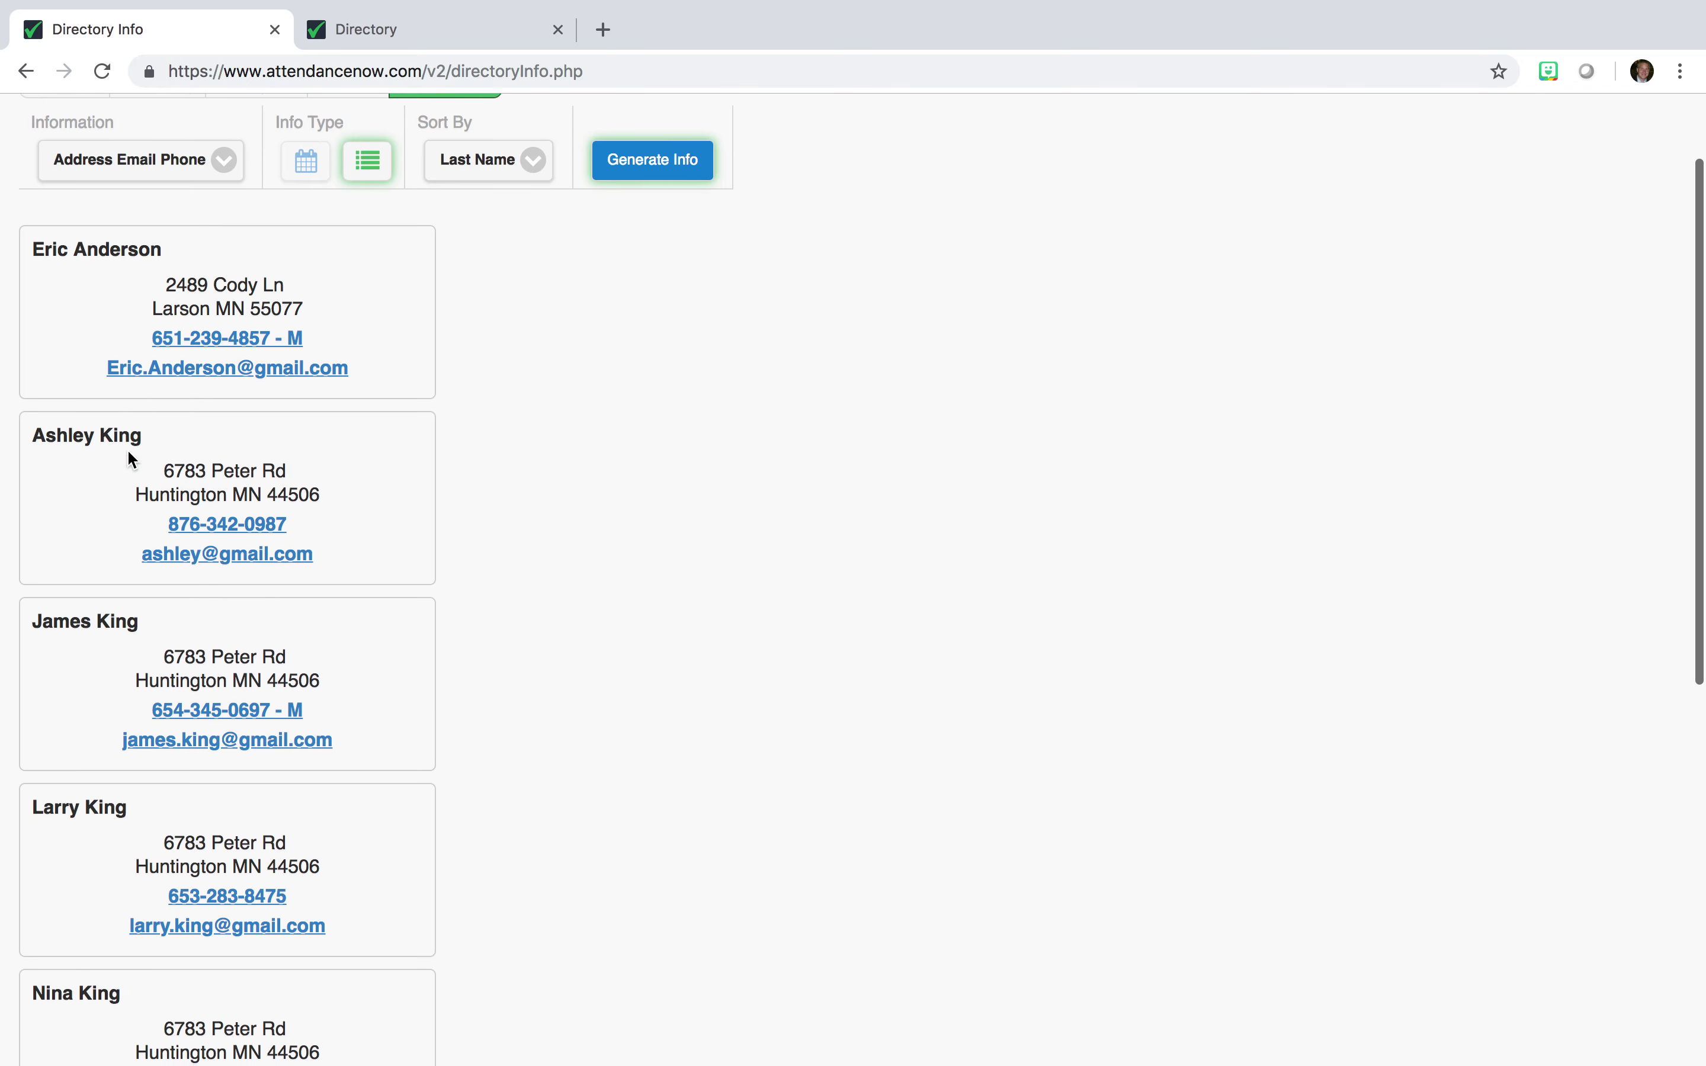
scroll(131, 458, down, 4)
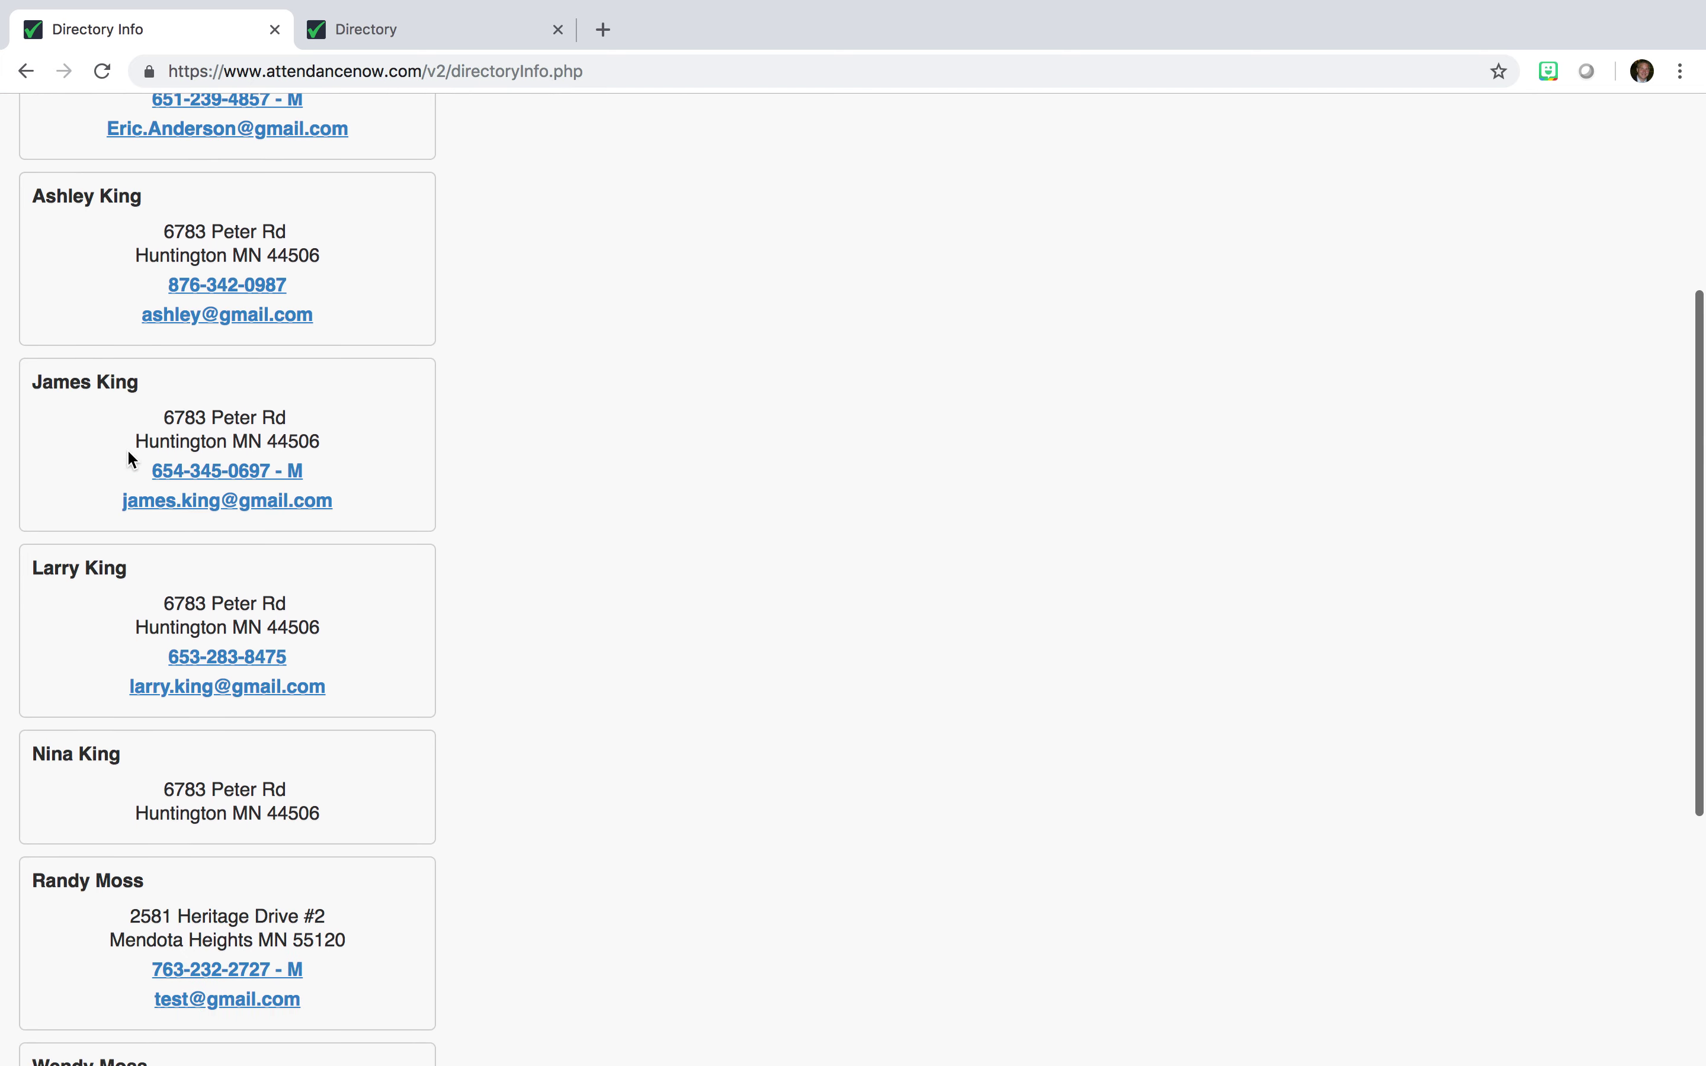
Generate the Phone information as a list sorted by Last Name.
scroll(129, 452, down, 5)
scroll(129, 452, up, 5)
scroll(127, 447, up, 6)
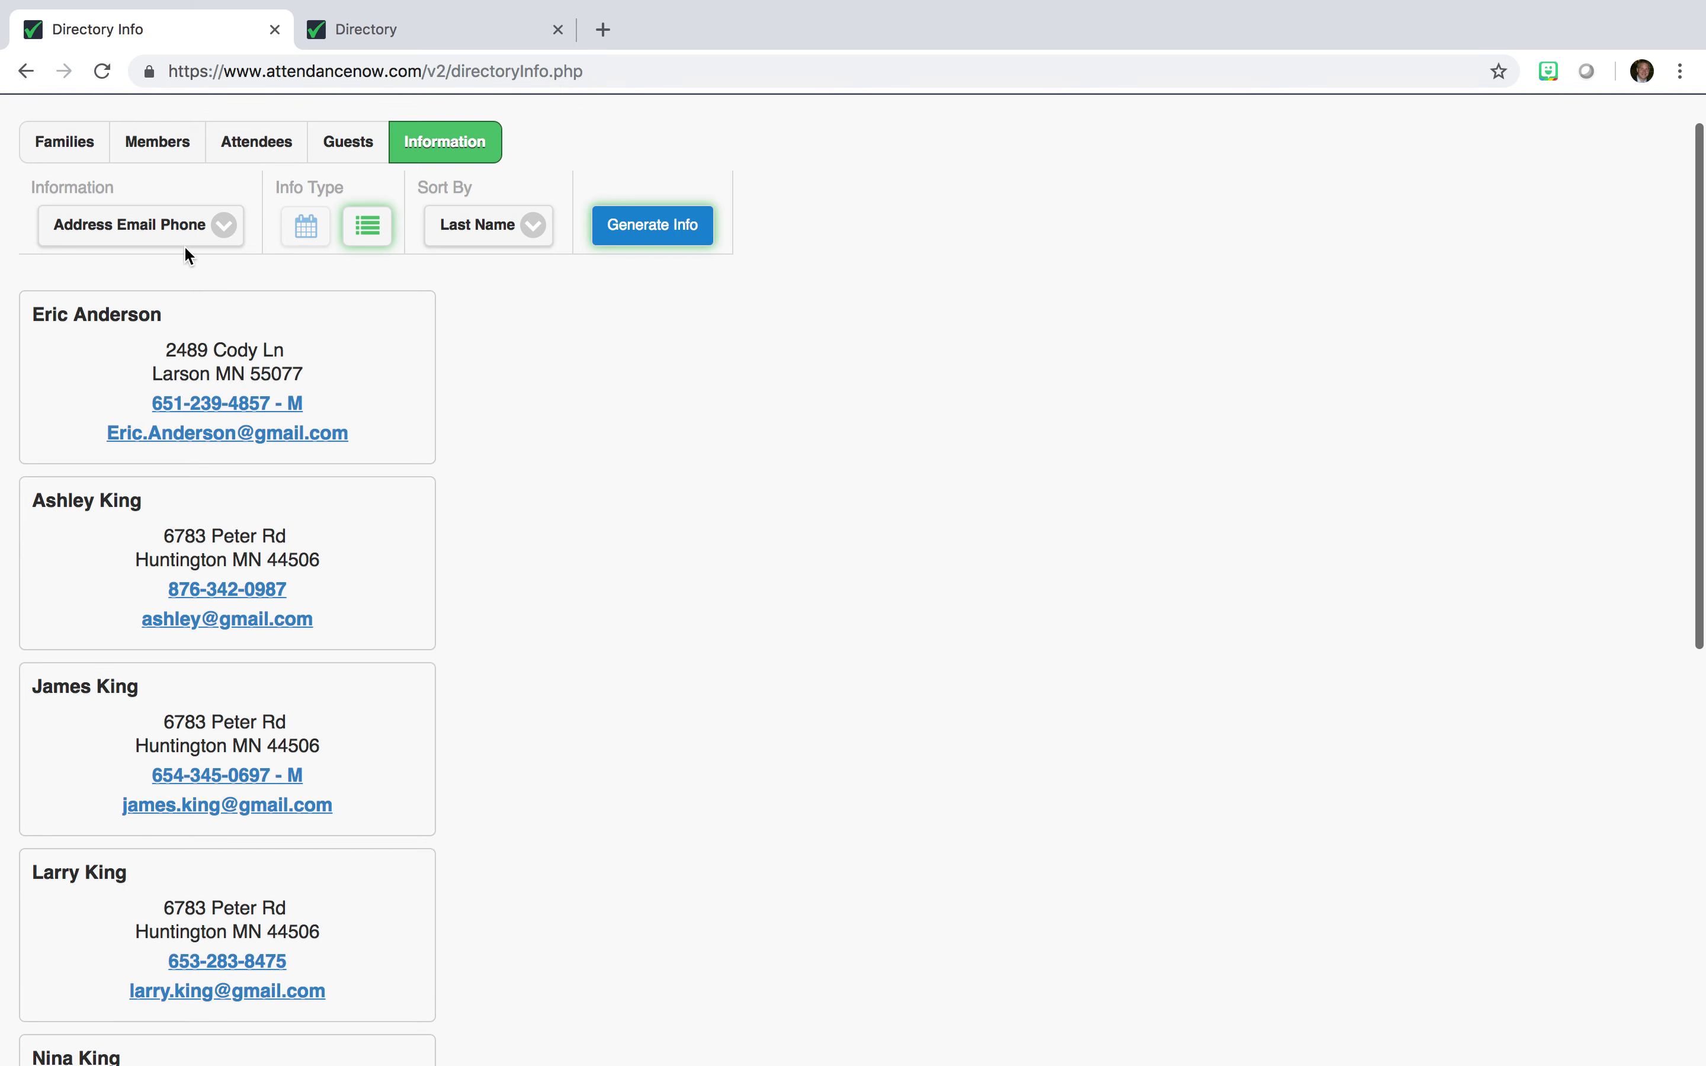
click(183, 239)
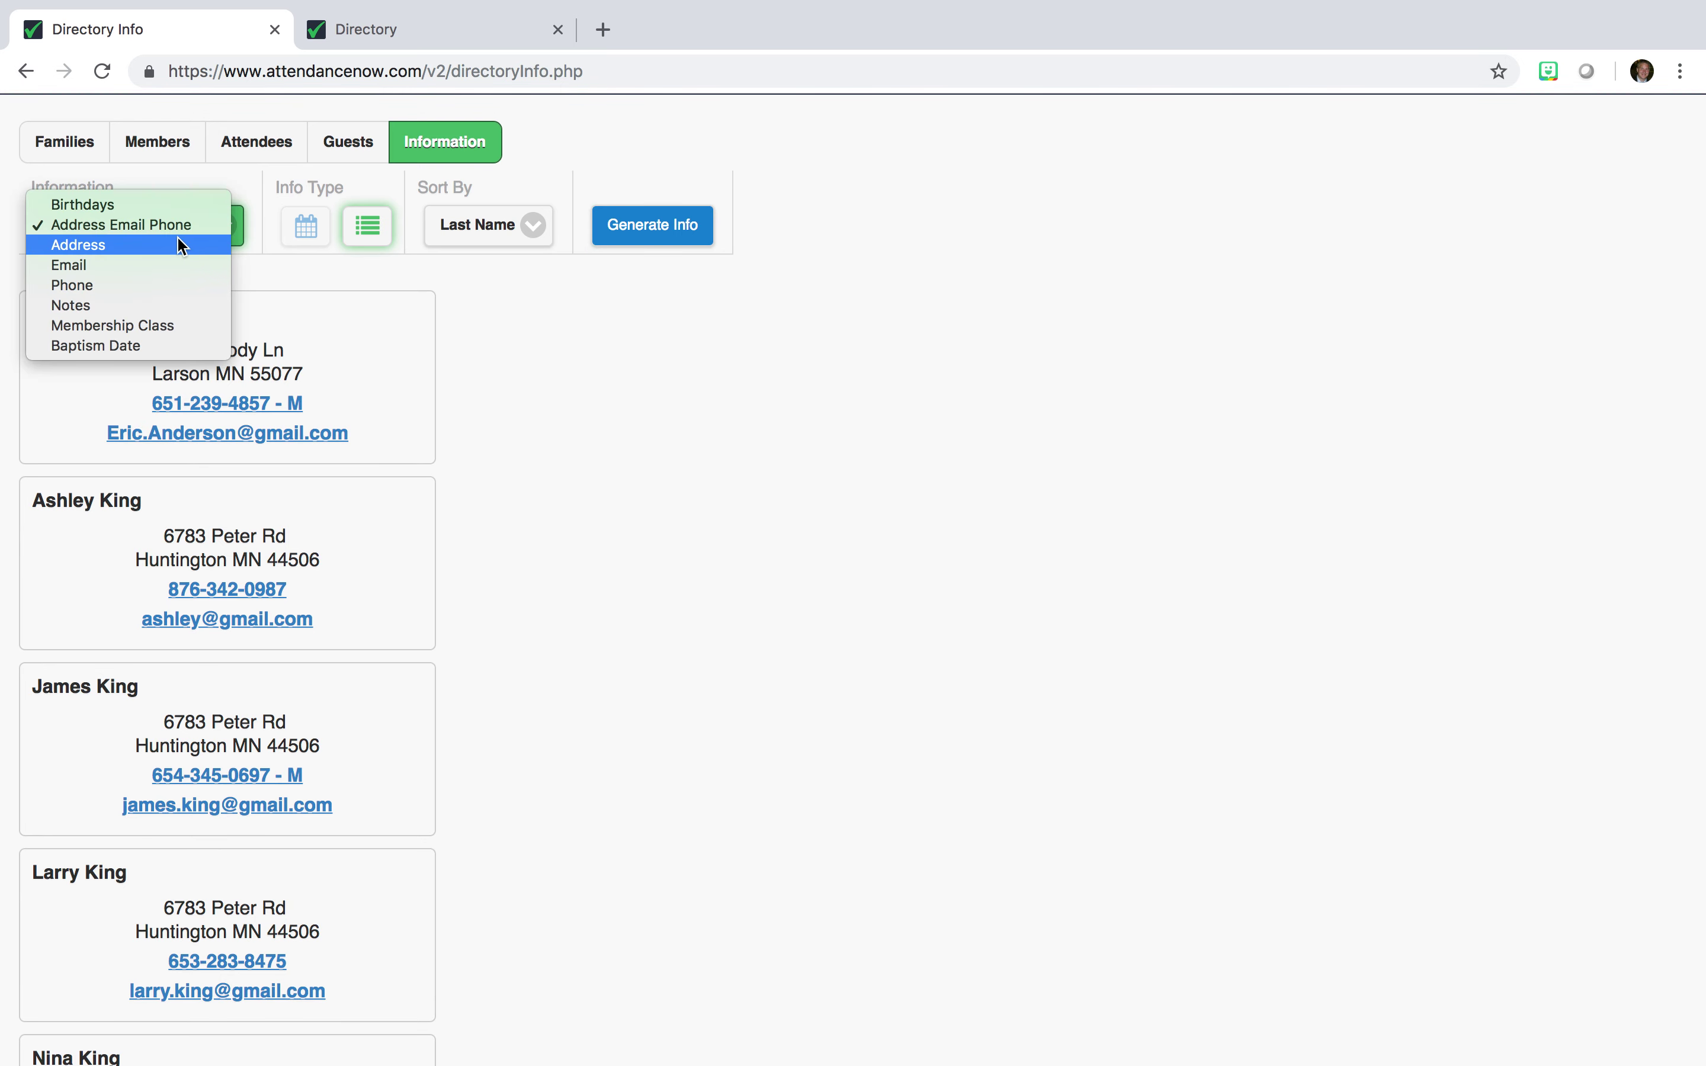
click(152, 285)
click(543, 229)
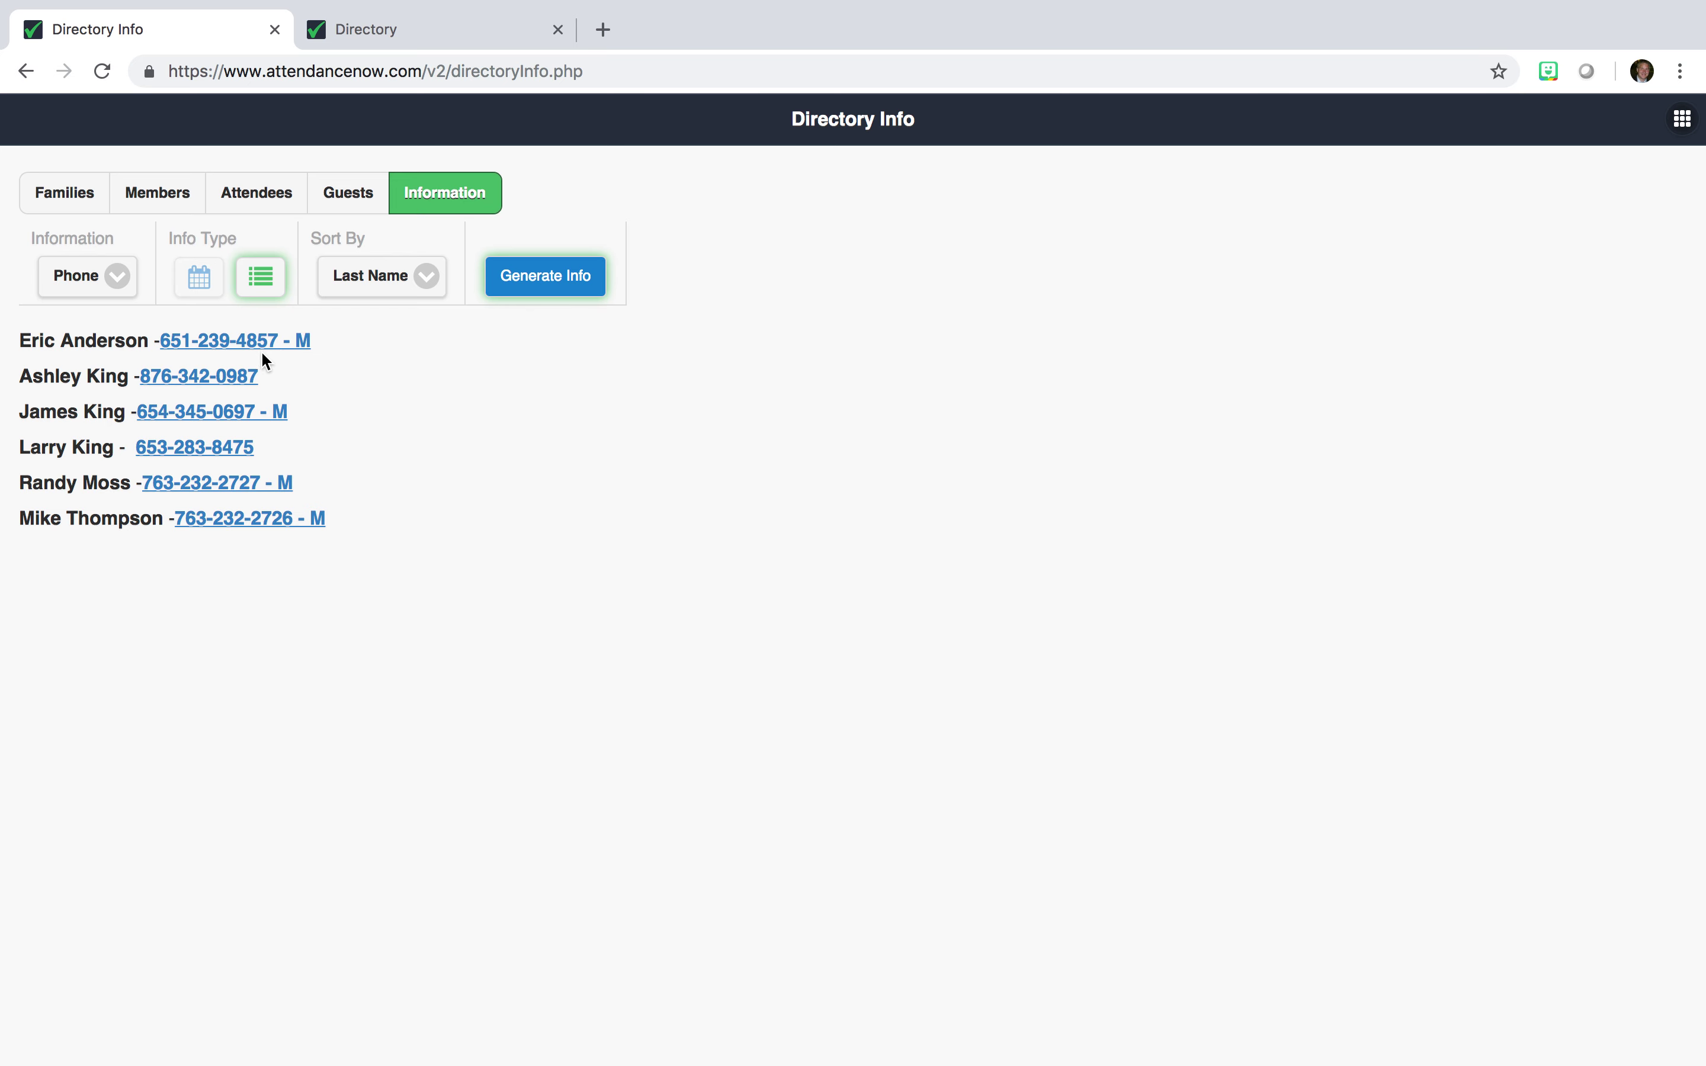
Generate the Membership Class information as a list sorted by Last Name.
click(119, 277)
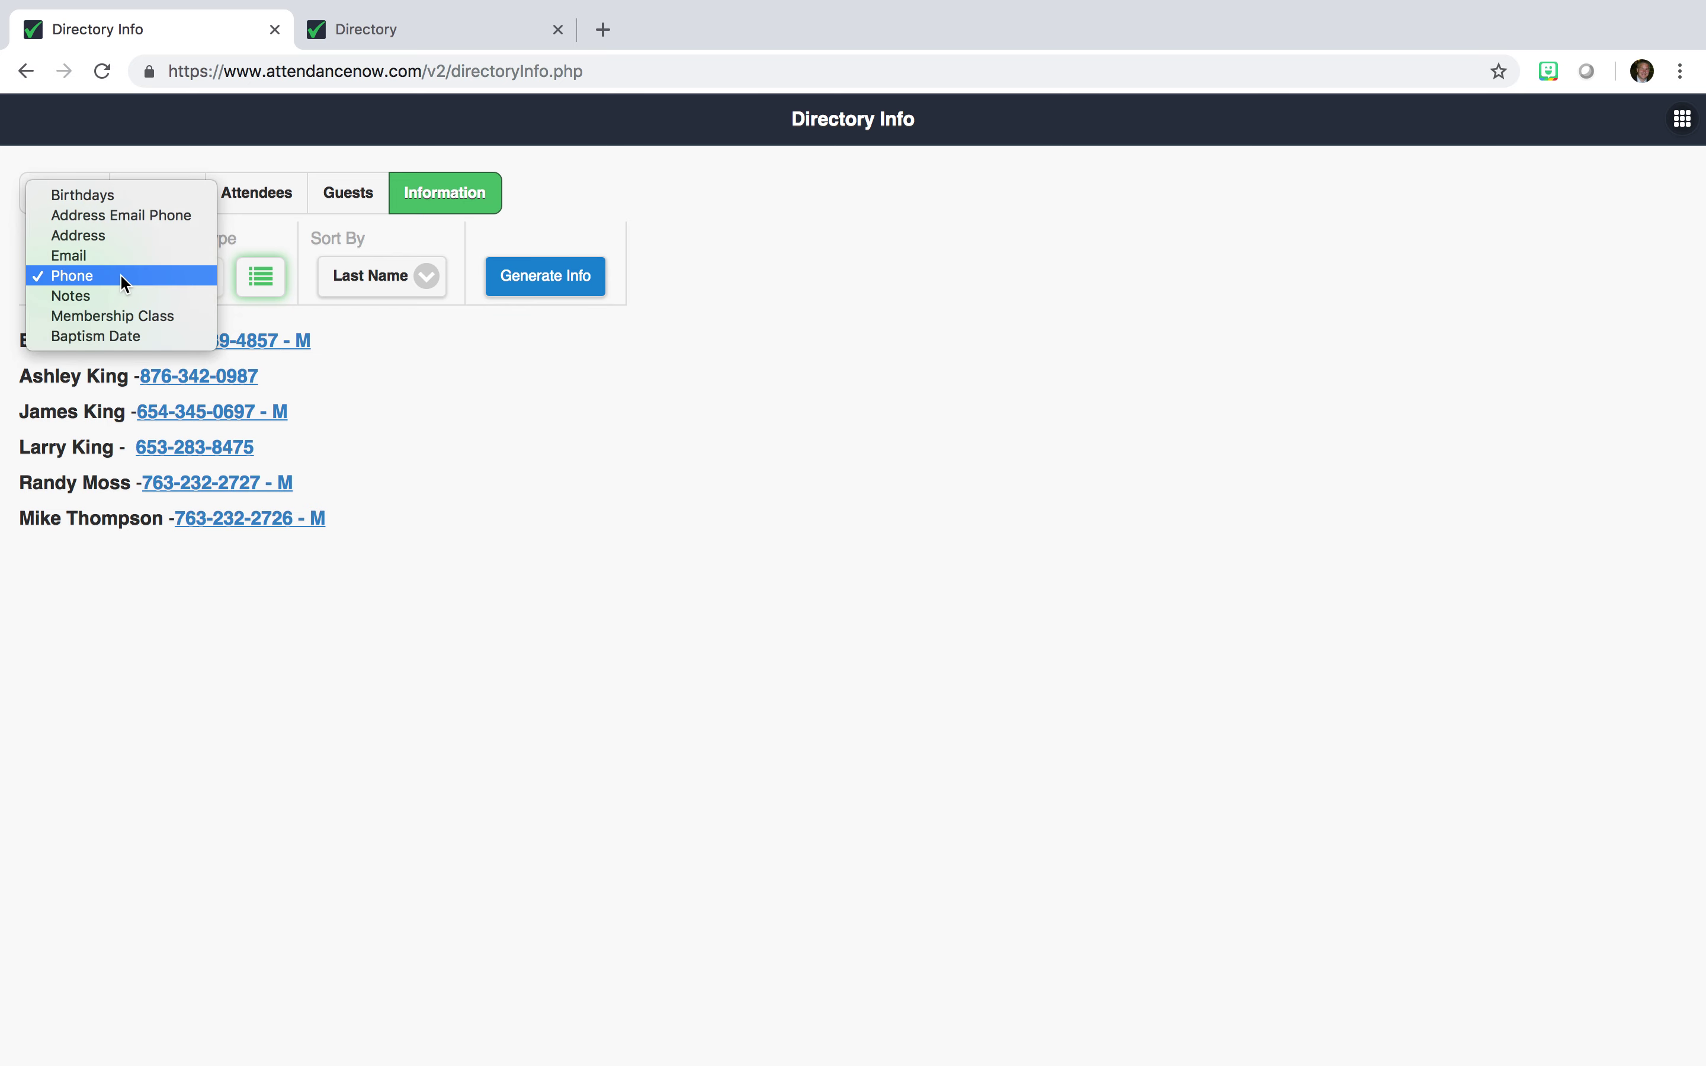
click(104, 315)
click(626, 290)
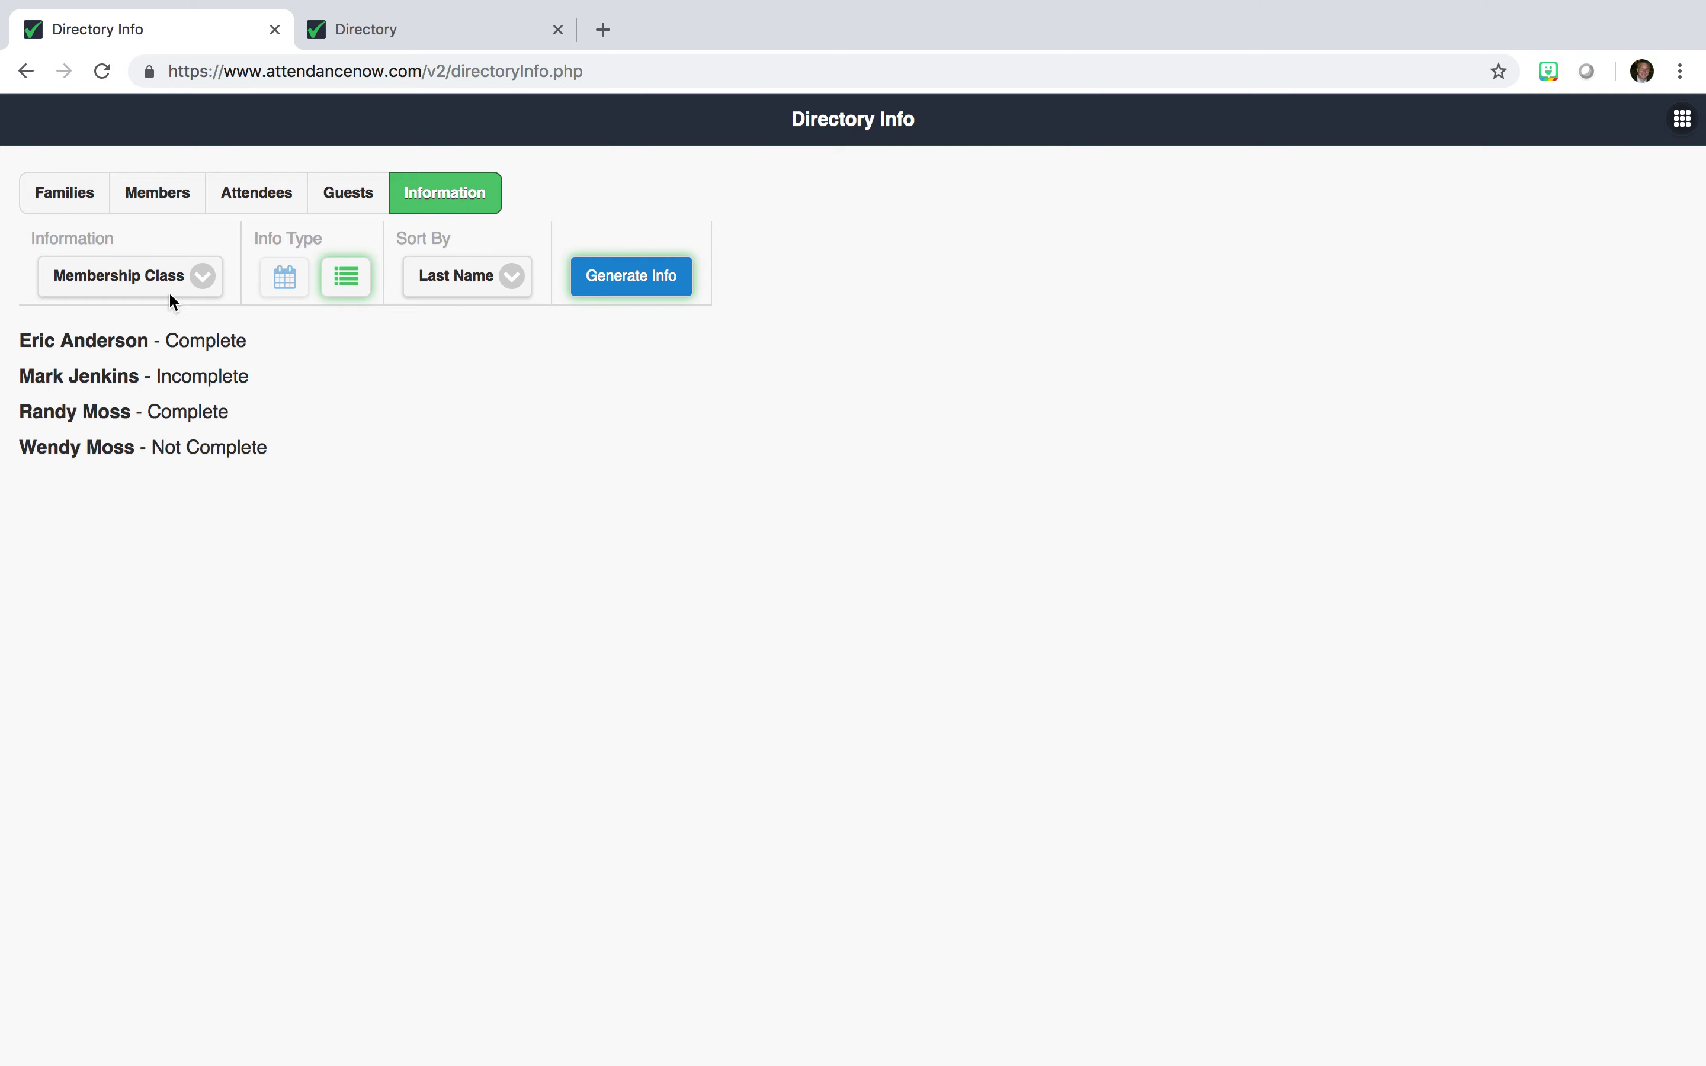
Revisit the Families and Members directories and return to the directory's Information page.
click(89, 204)
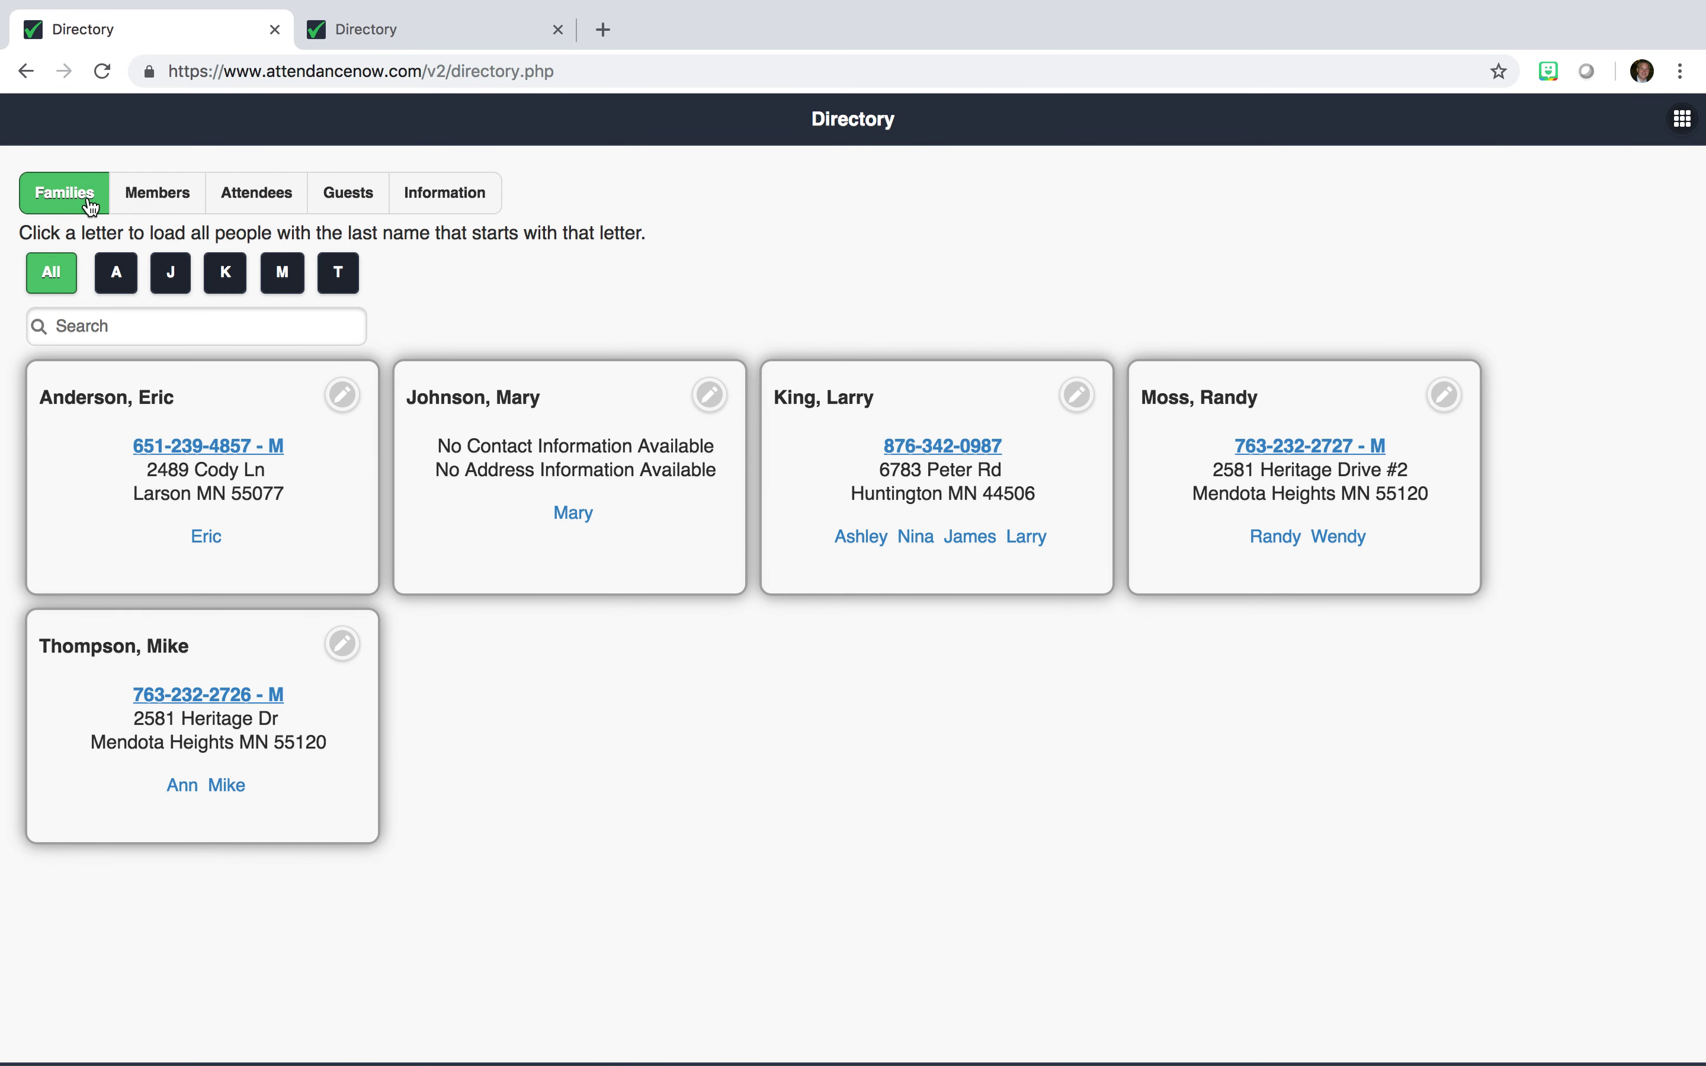
click(167, 201)
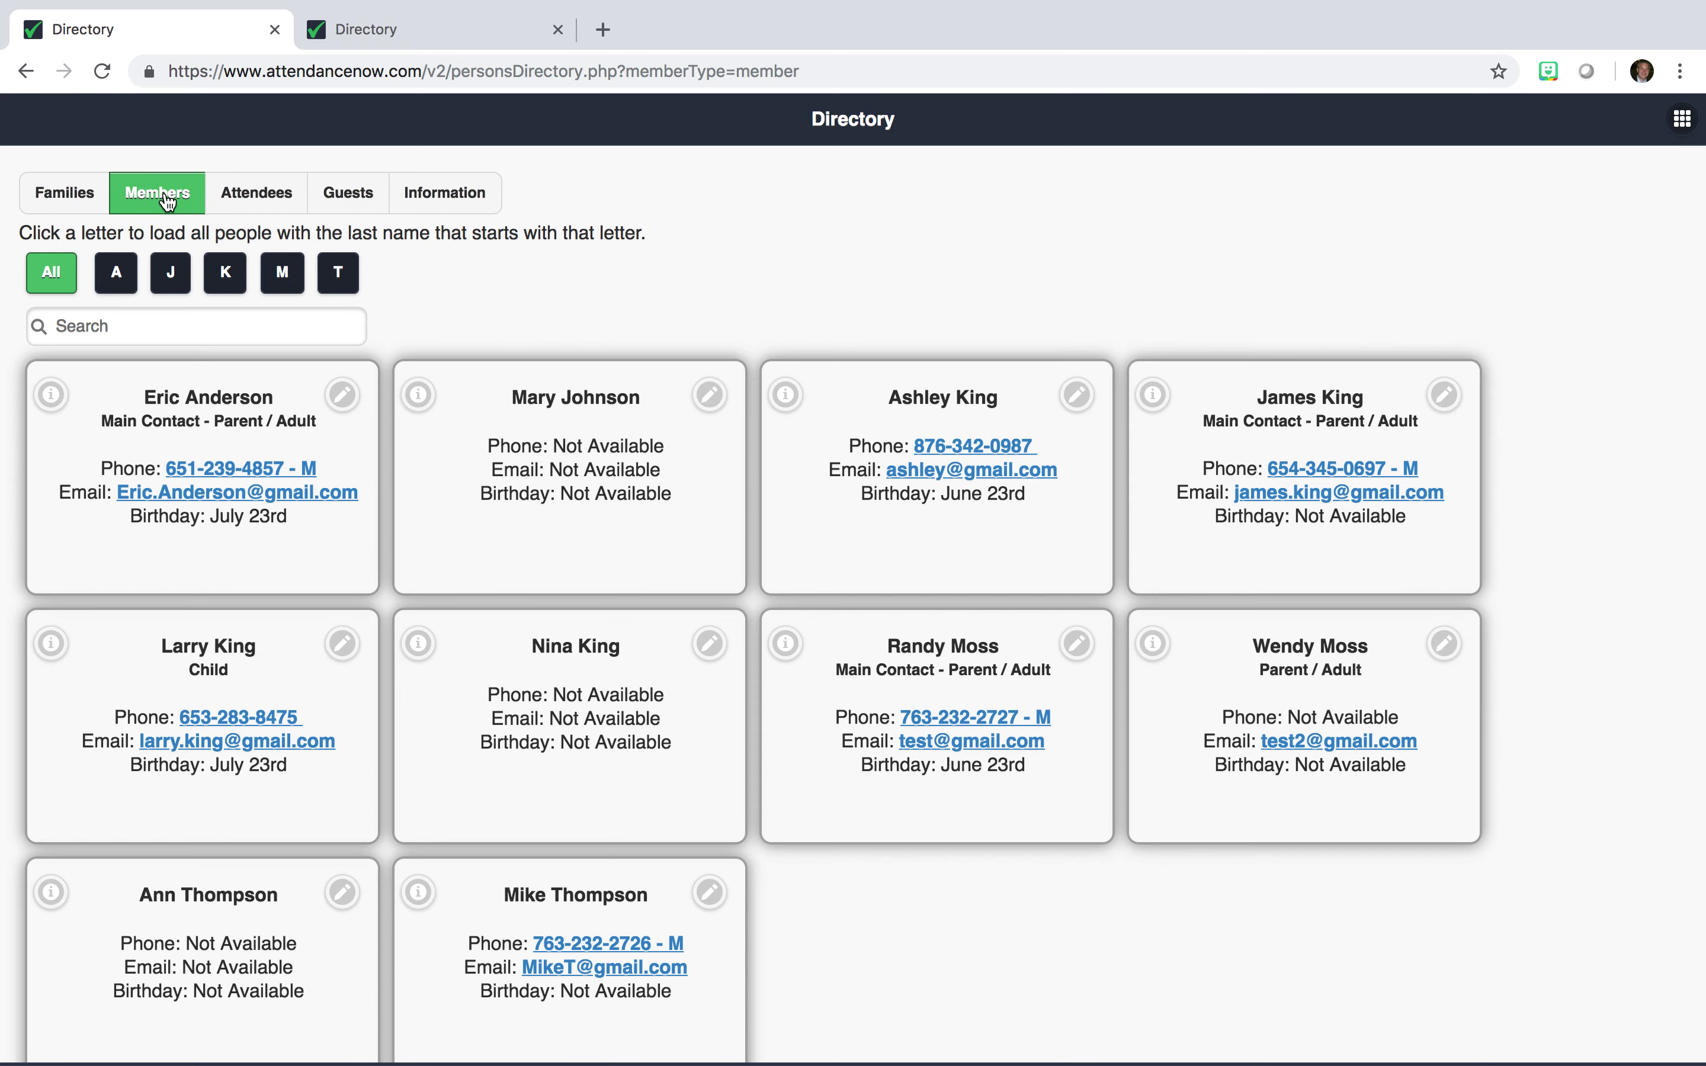
click(433, 192)
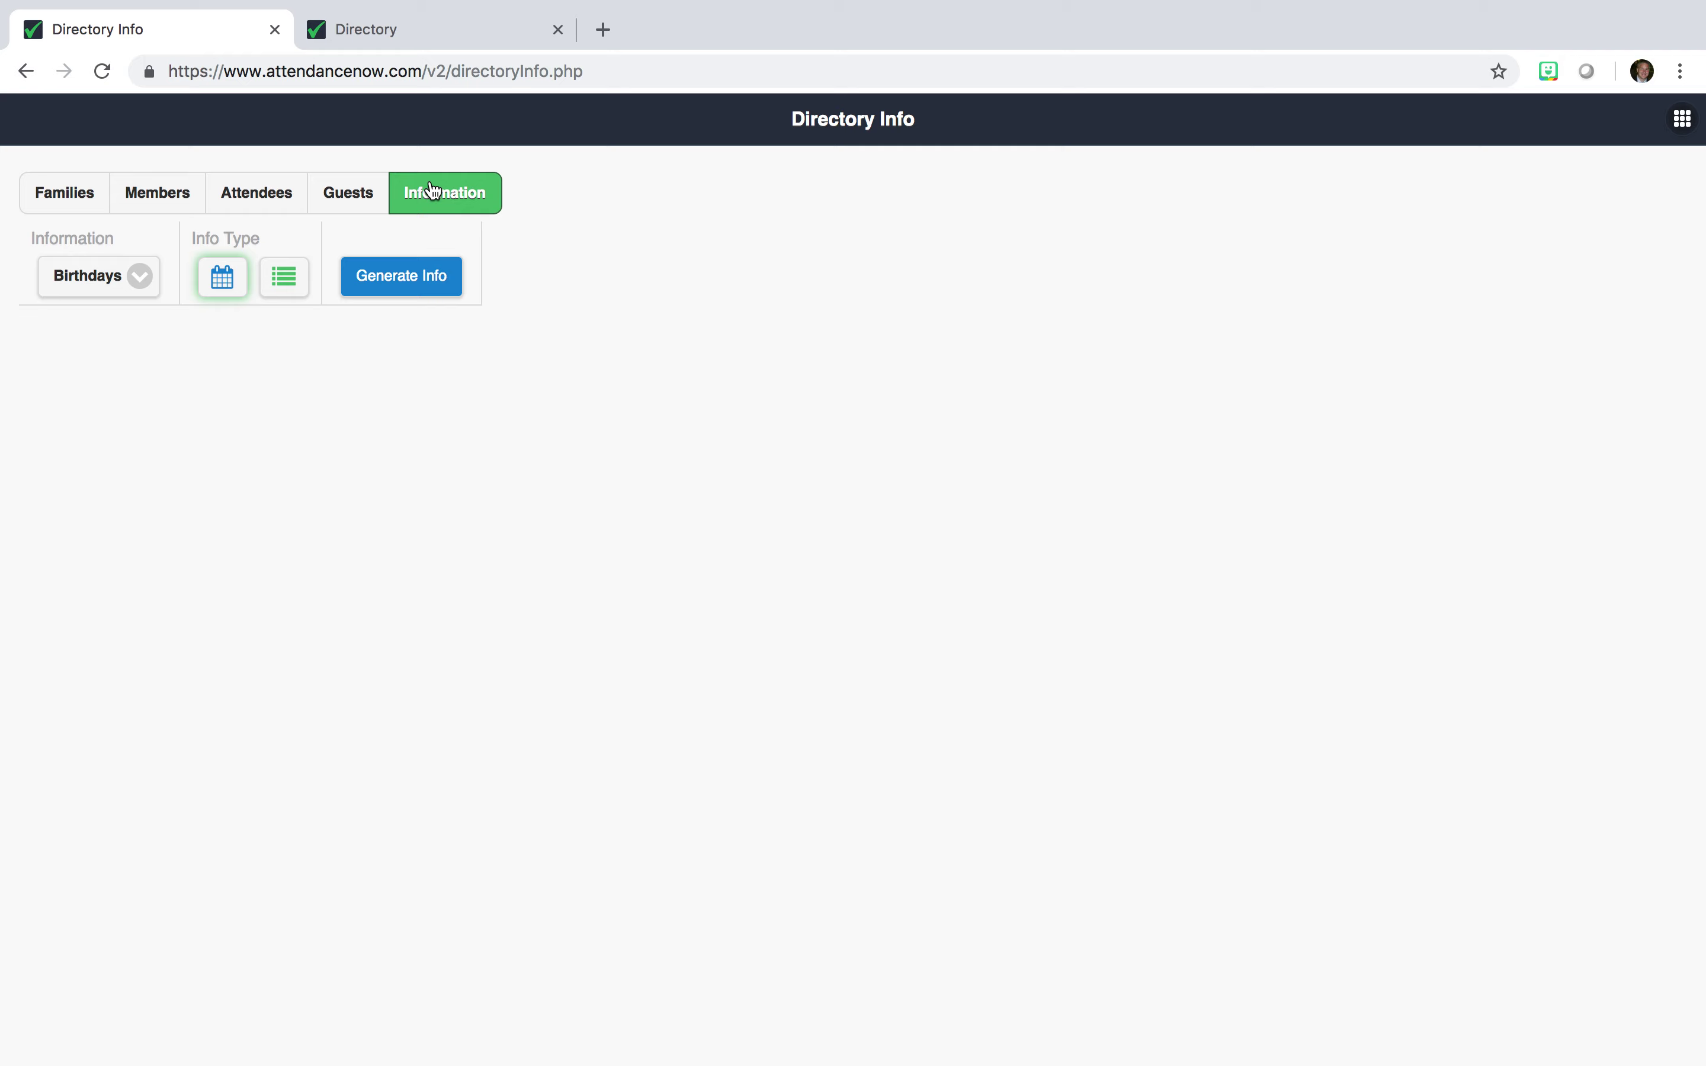
Generate the Birthdays information in list format sorted by Last Name.
click(286, 278)
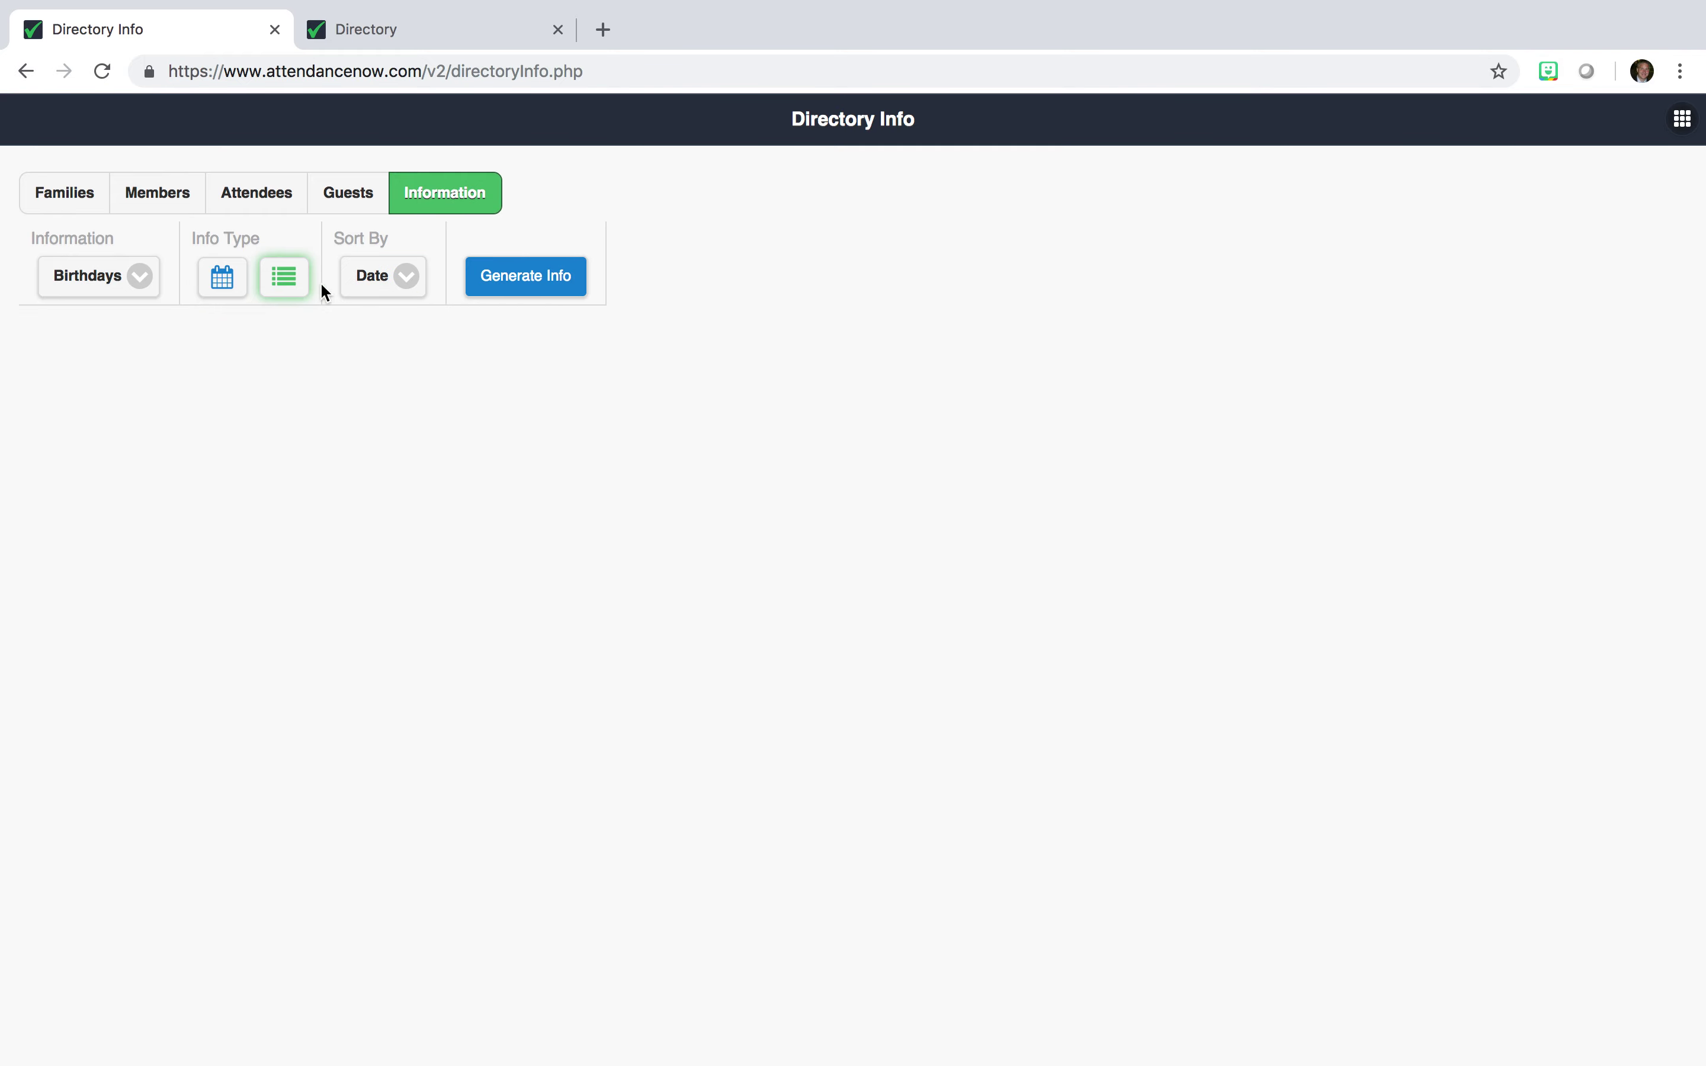
click(409, 289)
click(394, 297)
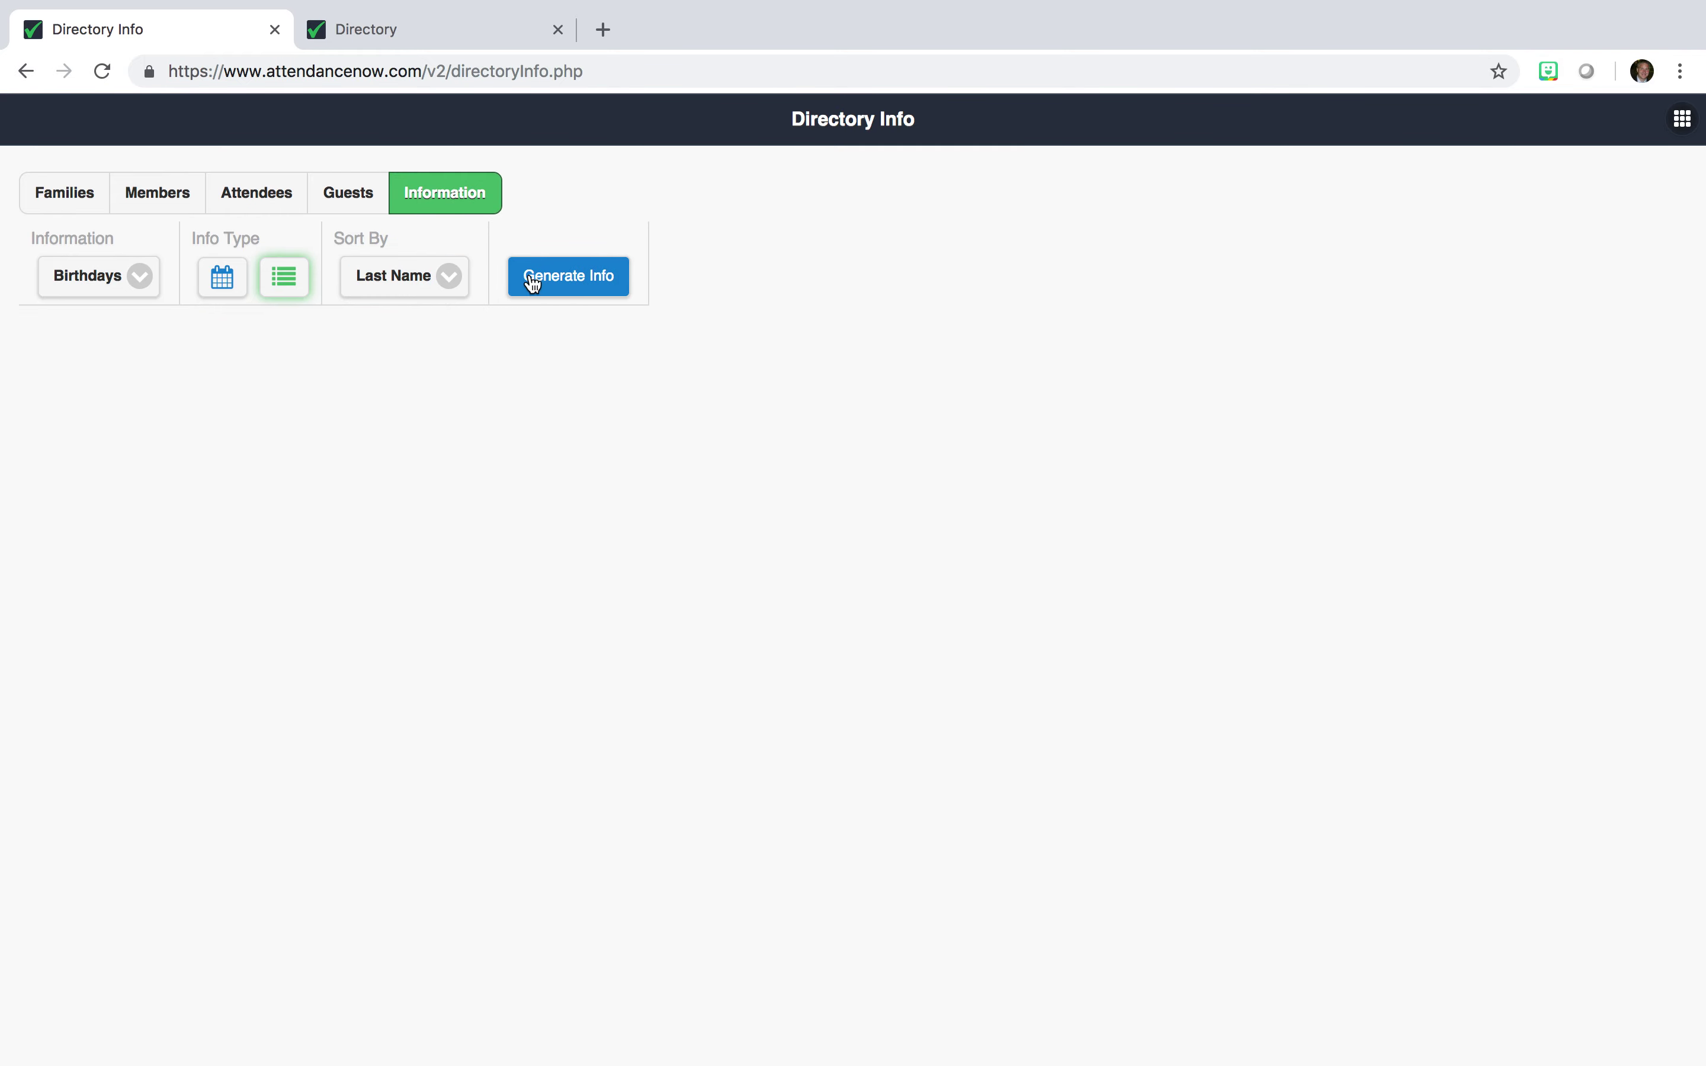
click(534, 282)
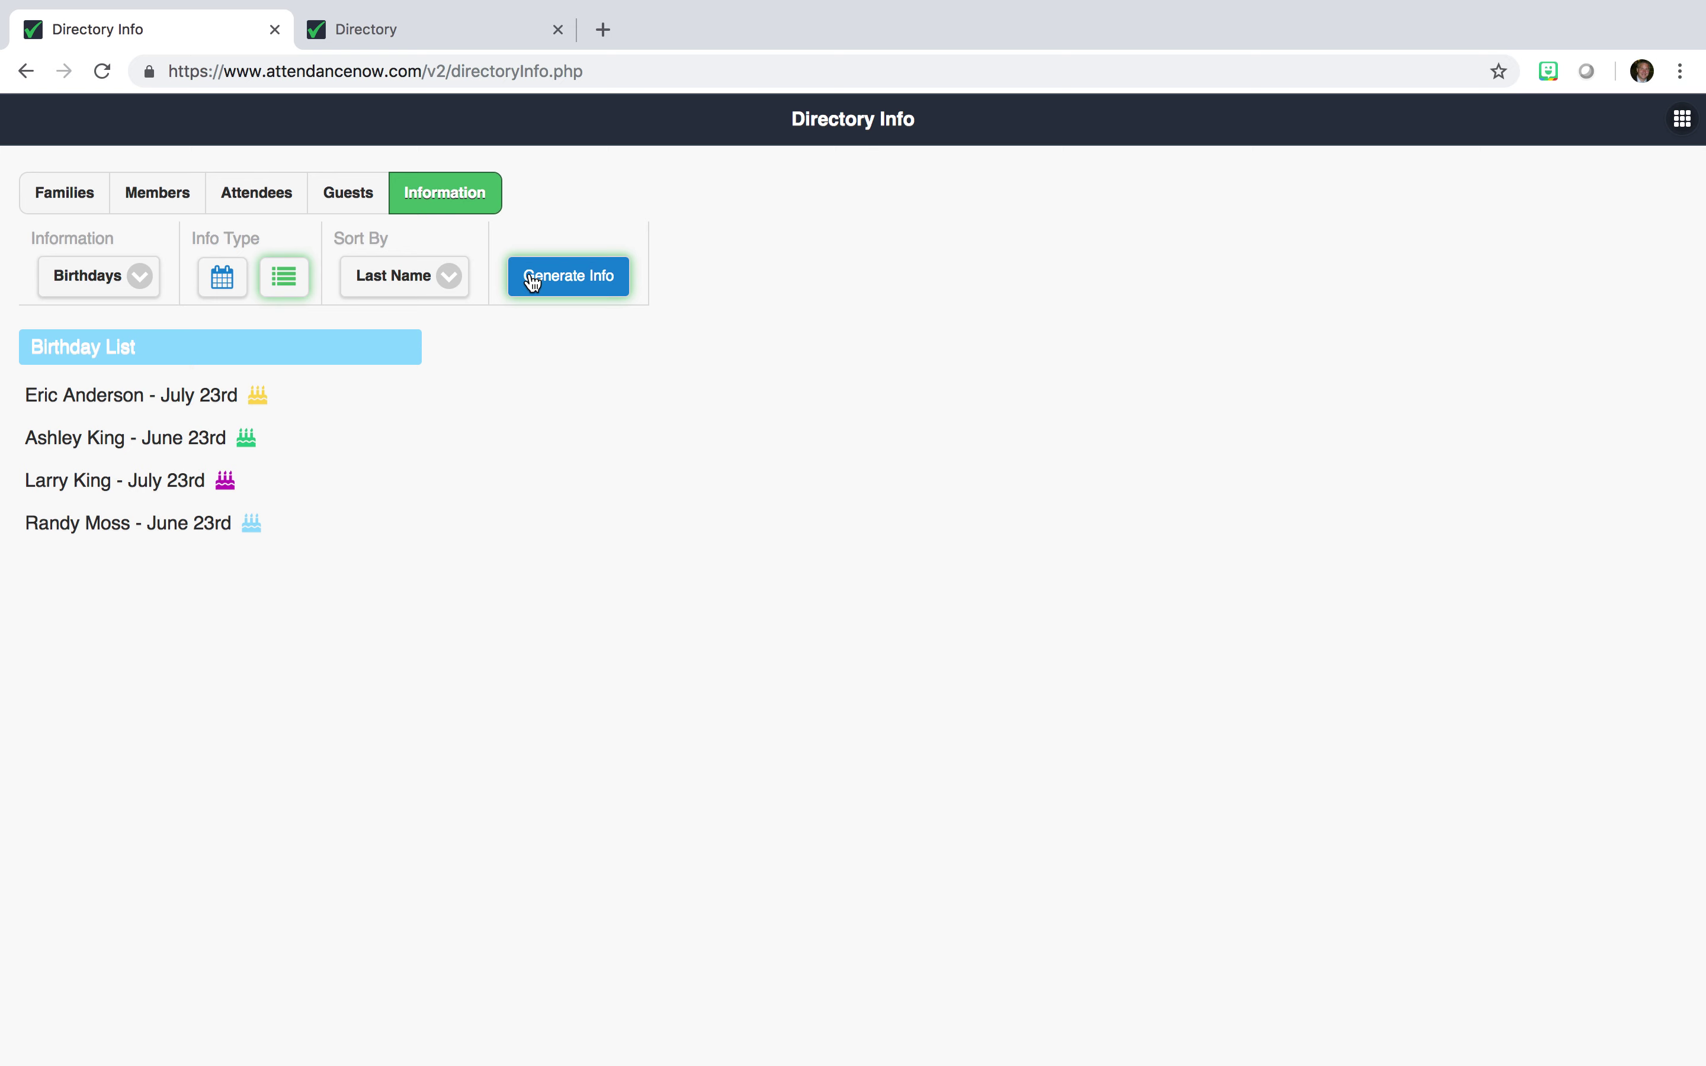